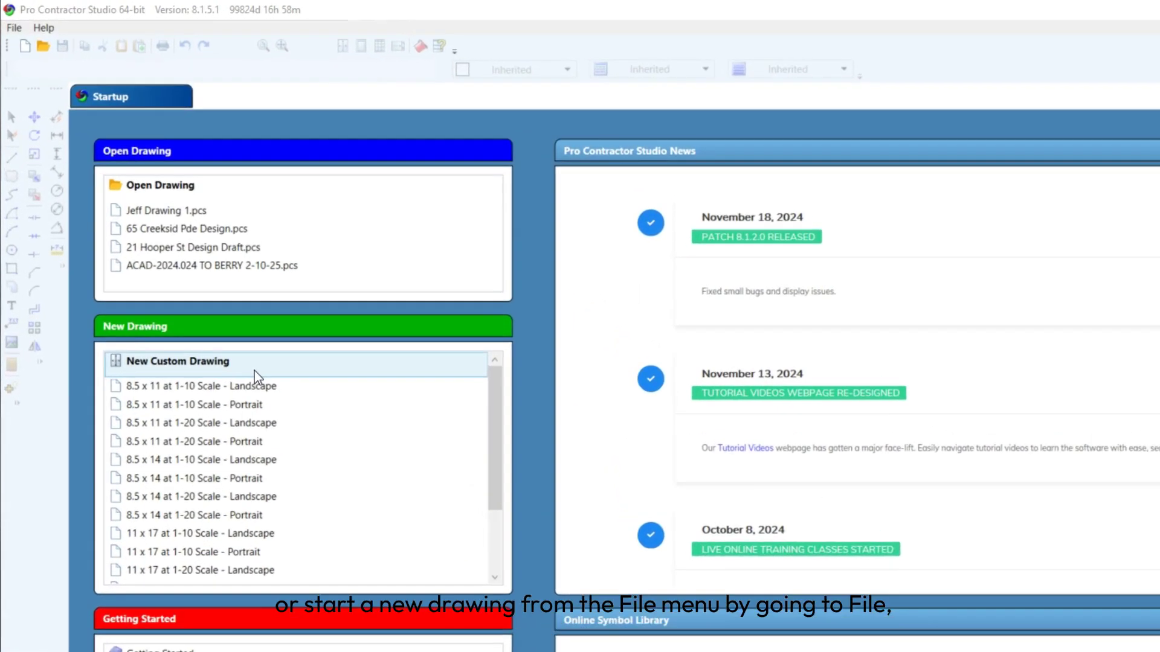
# Create custom Drawing 1 on an 8.5 x 11 sheet in portrait orientation at 1:20 scale.
pyautogui.click(14, 29)
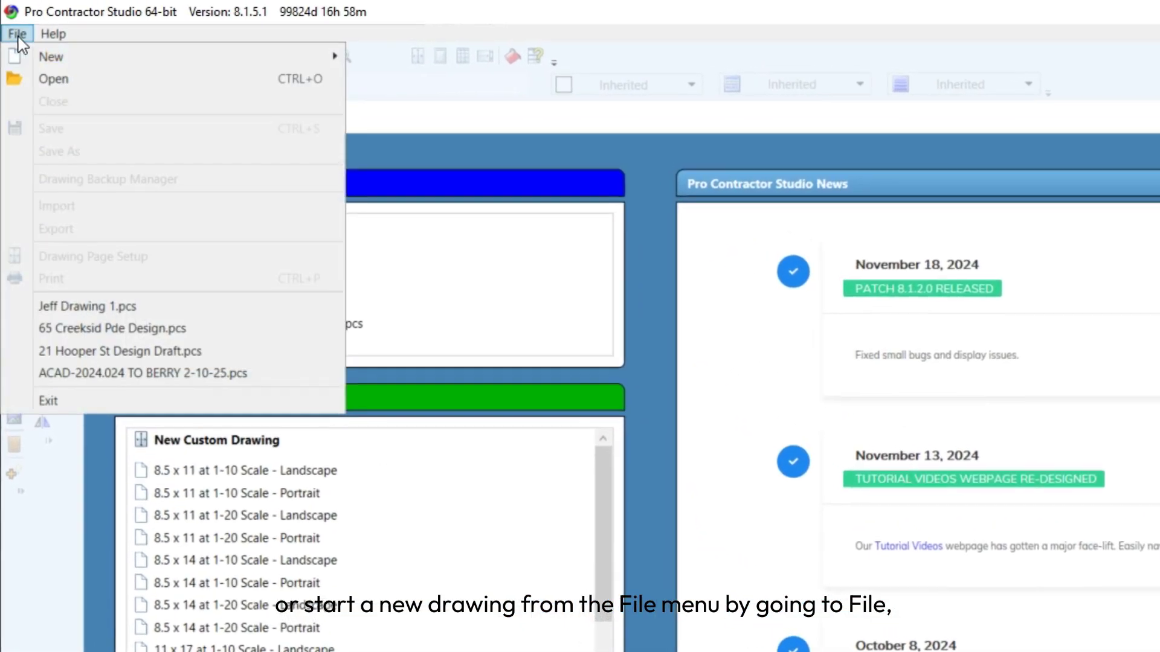
pyautogui.moveTo(54, 57)
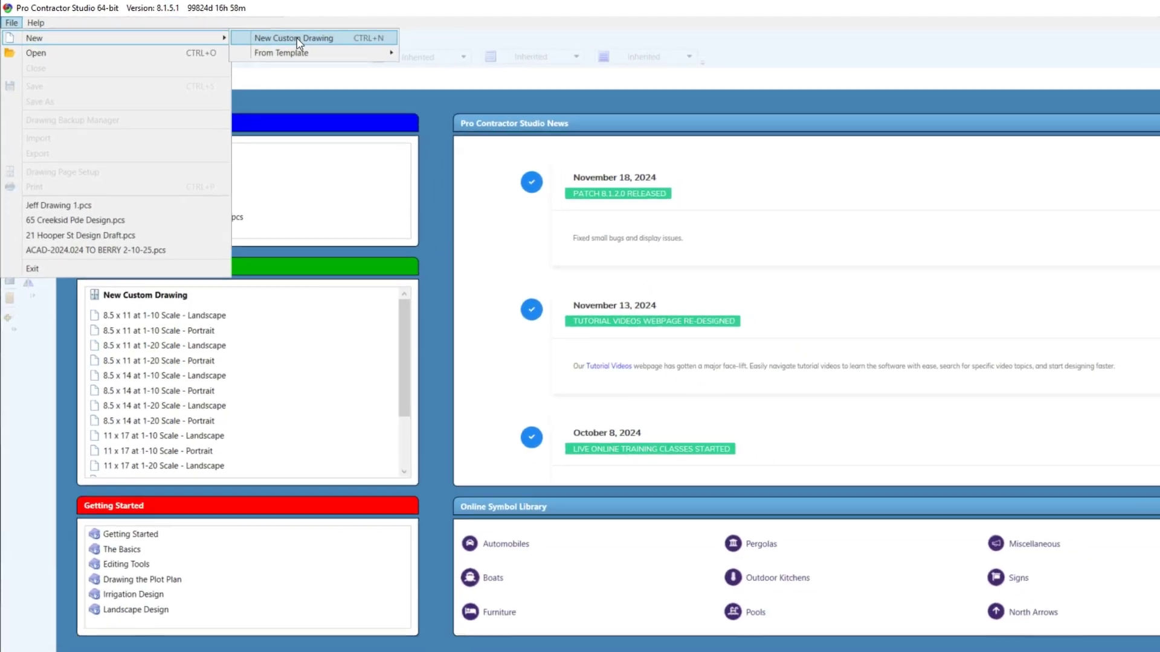
pyautogui.click(296, 38)
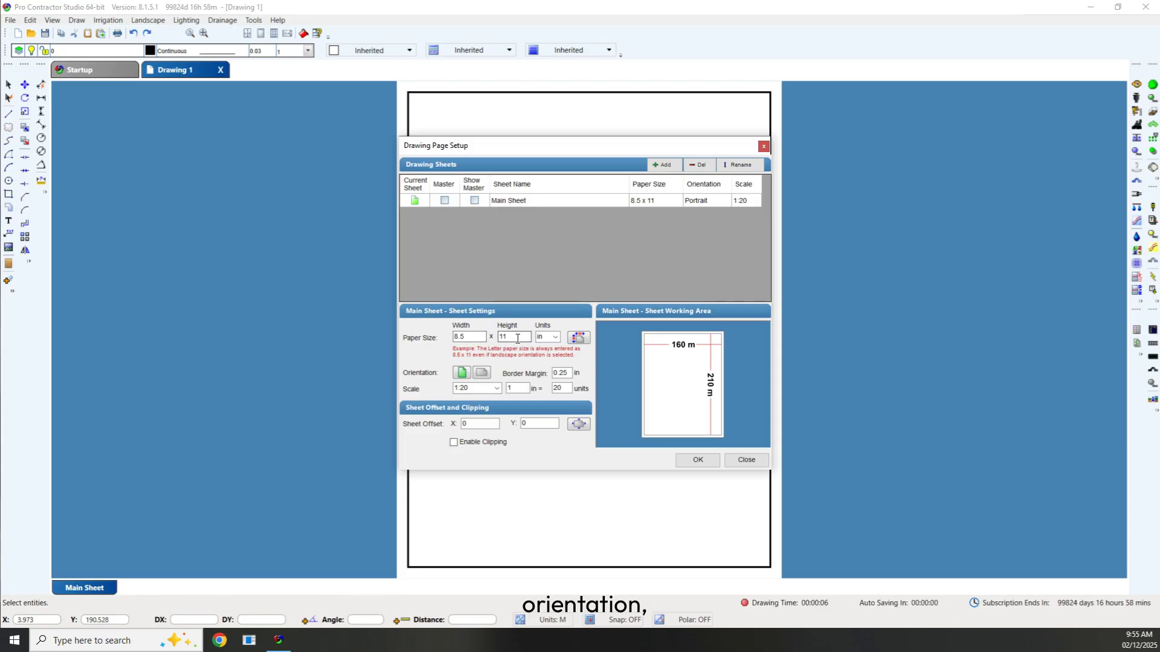
pyautogui.click(481, 373)
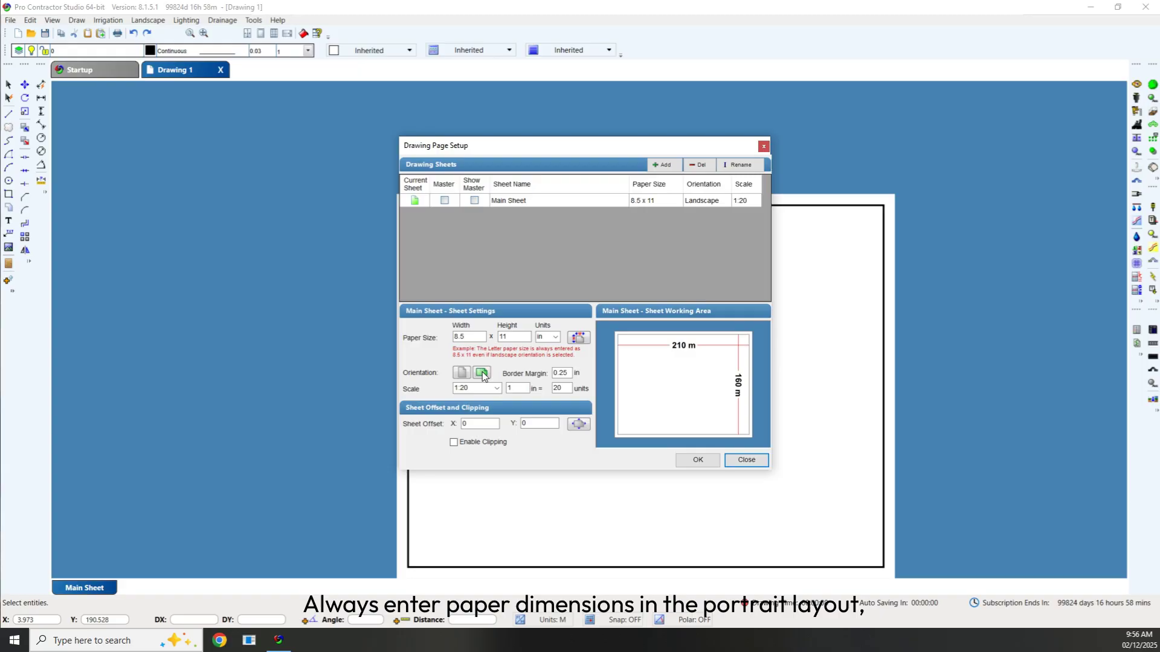
pyautogui.click(462, 374)
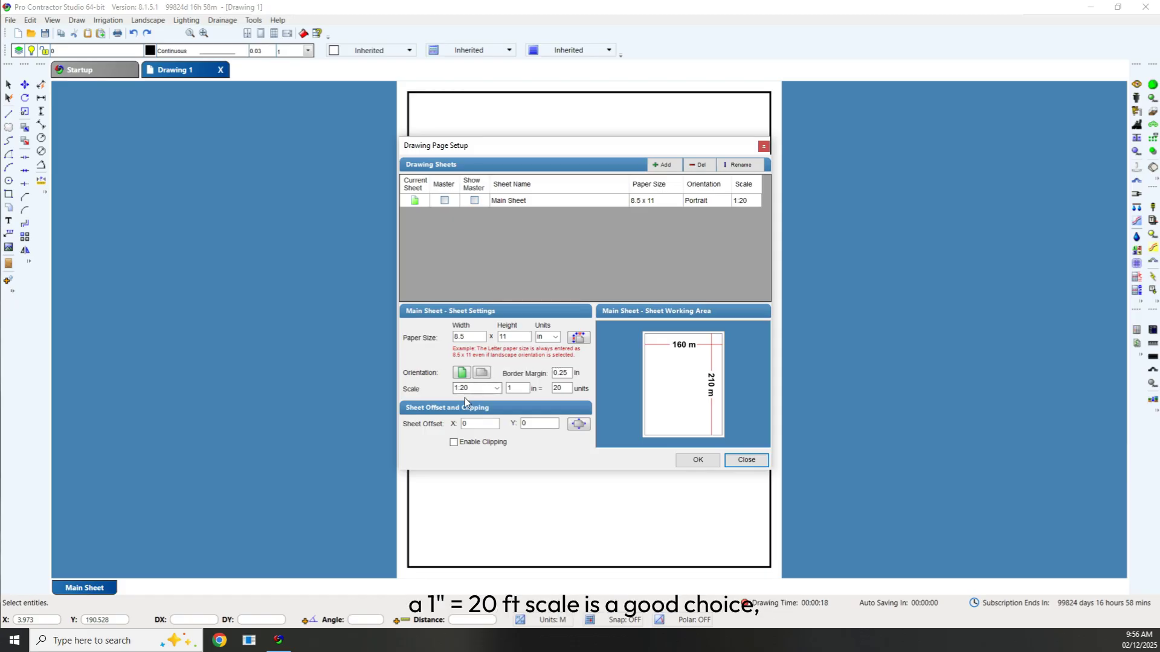
pyautogui.click(497, 389)
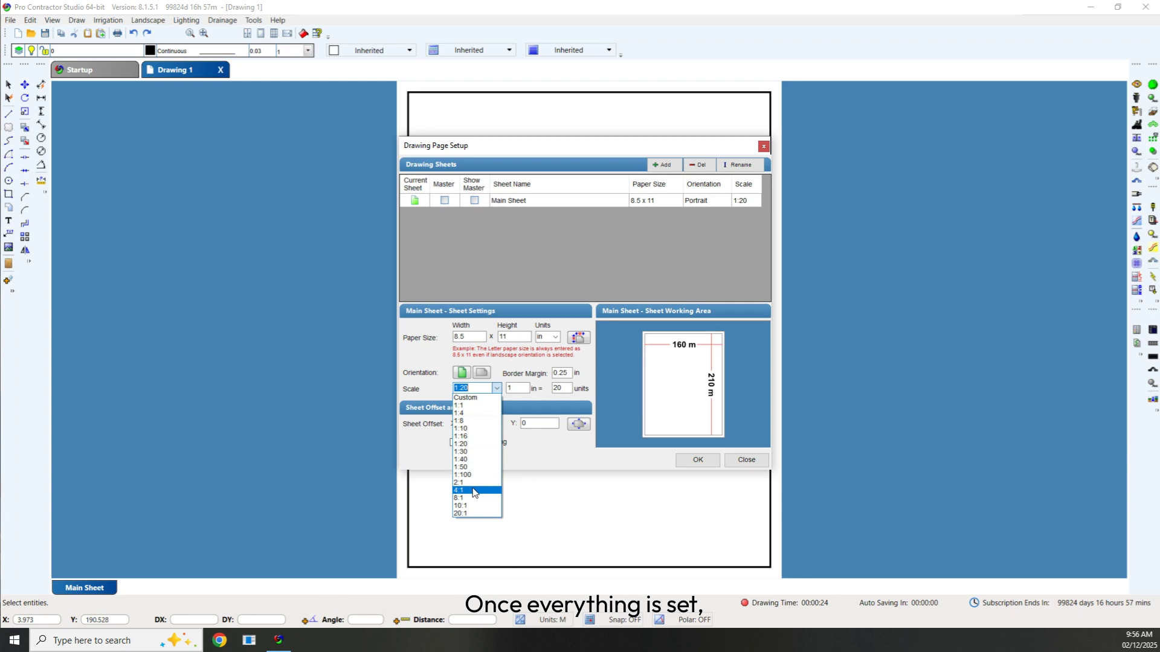
pyautogui.click(476, 445)
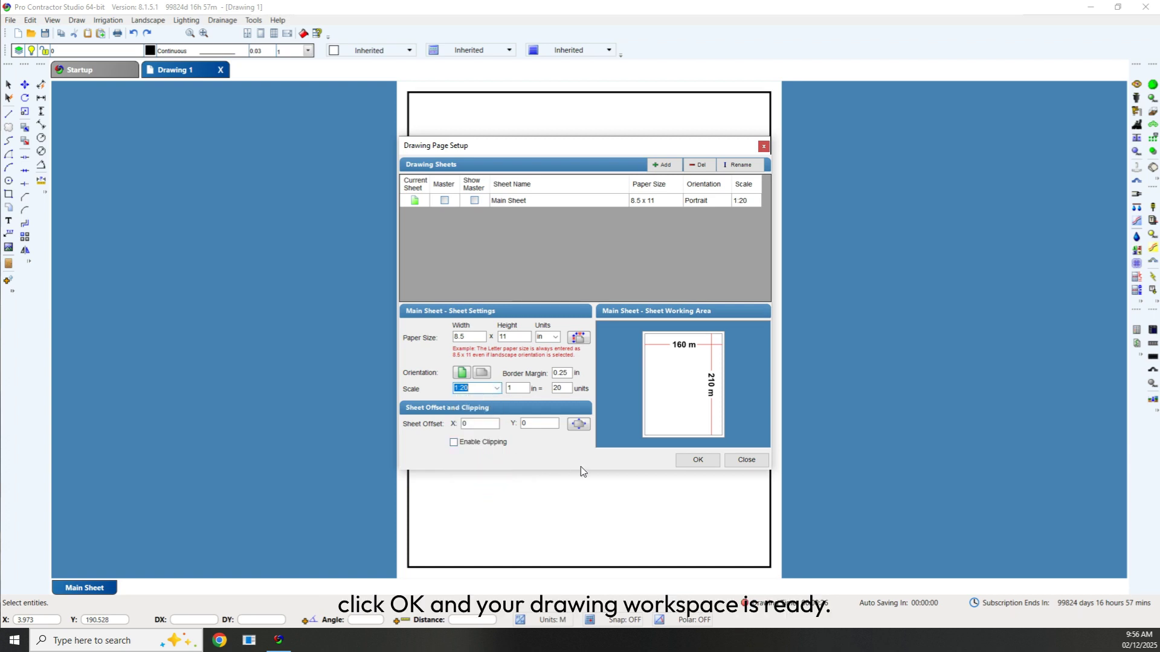
pyautogui.click(697, 460)
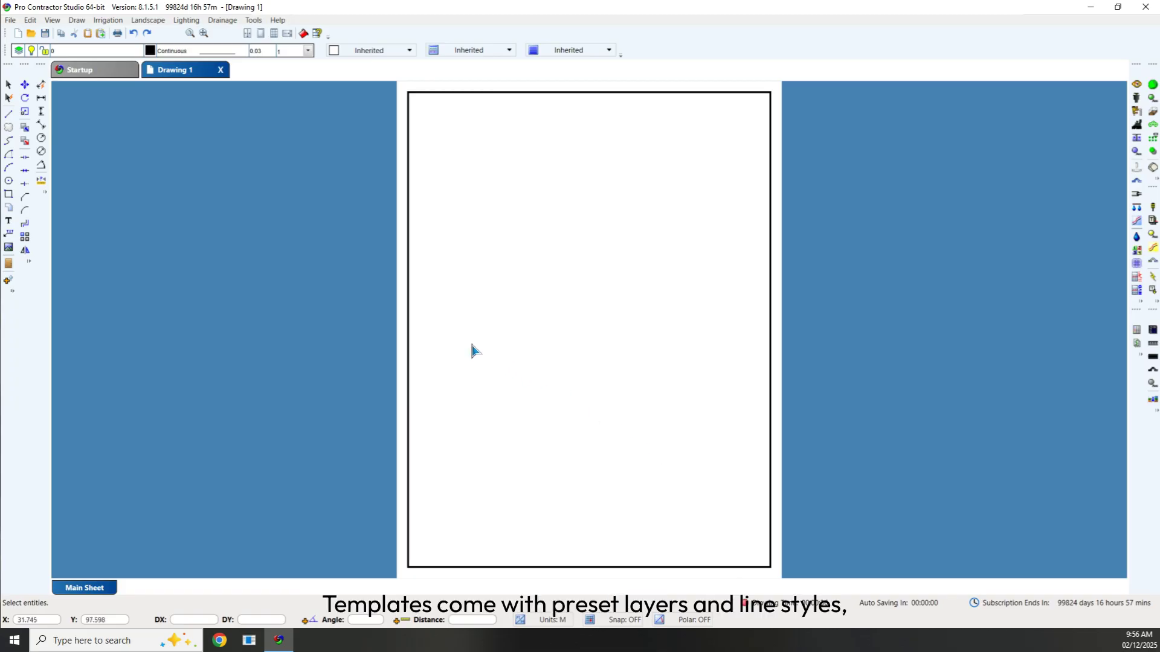
# From the start page, create Drawing 2 from the '8.5 x 11 at 1-20 Scale - Portrait' template.
pyautogui.click(90, 74)
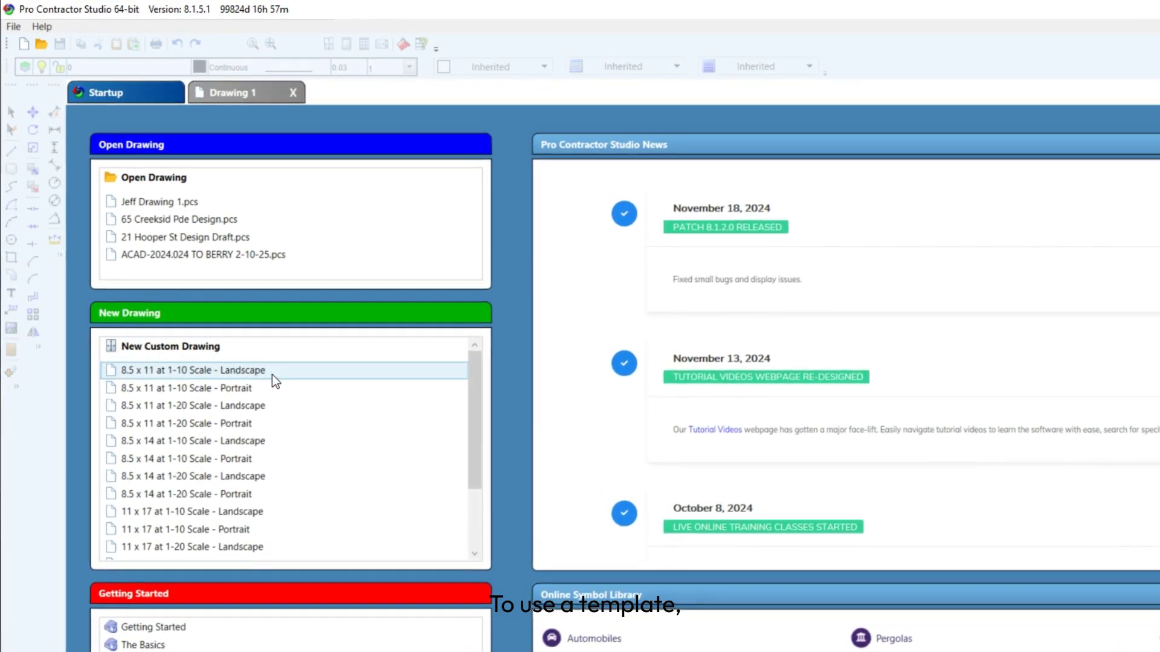
pyautogui.scroll(-2, 271, 375)
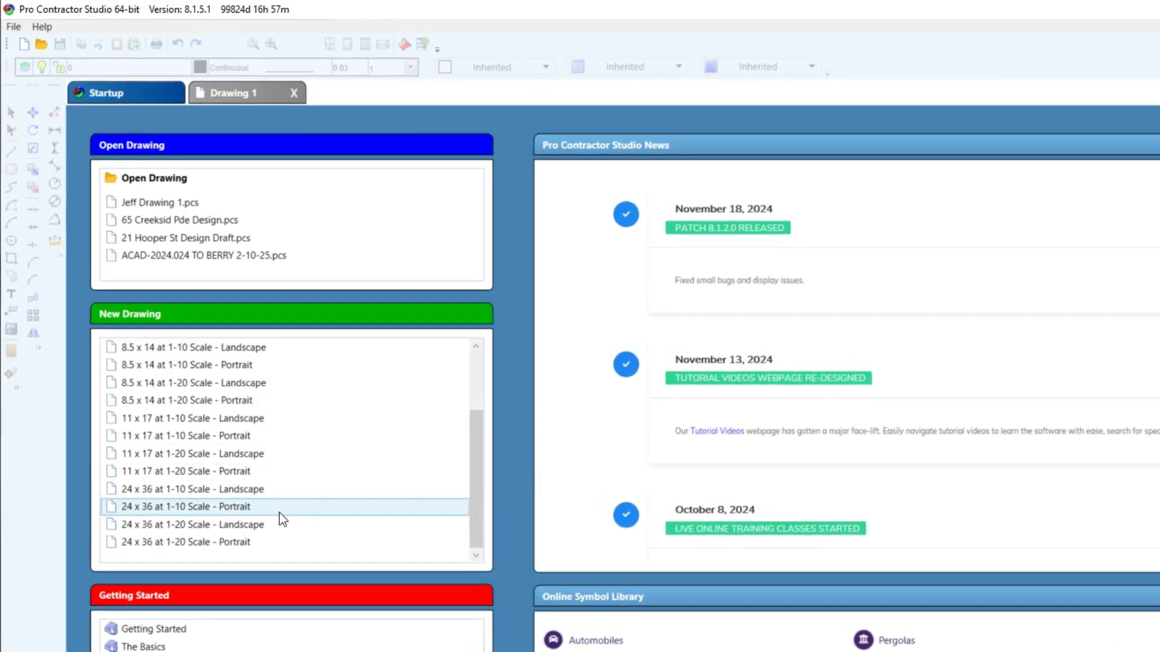
pyautogui.scroll(2, 281, 522)
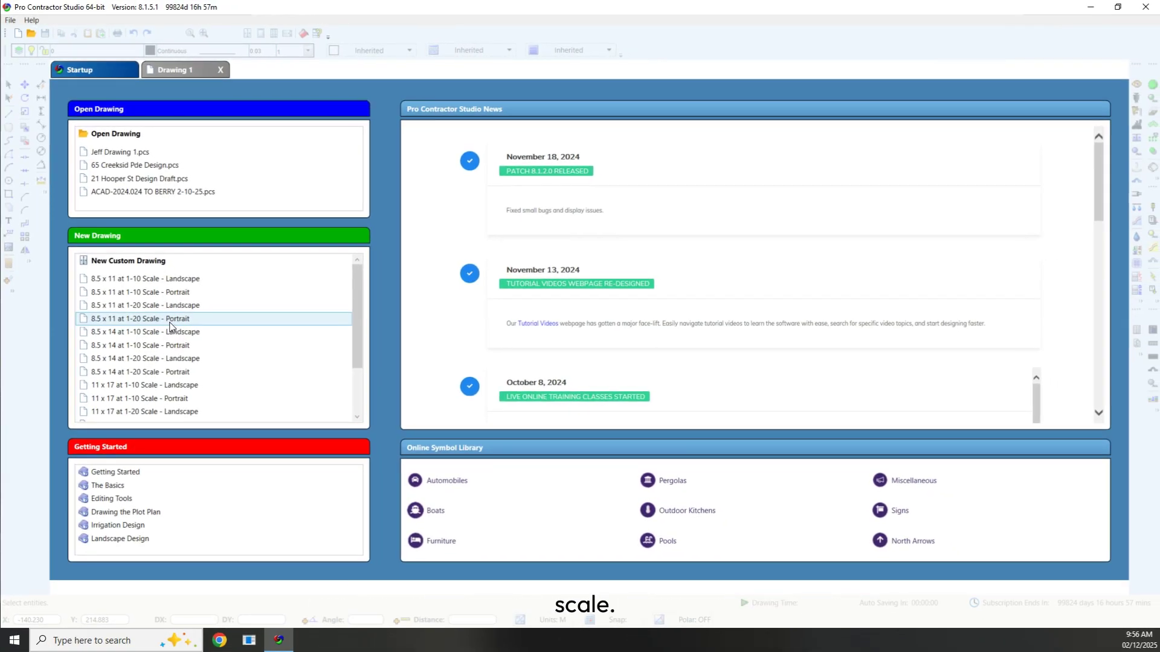
pyautogui.click(170, 324)
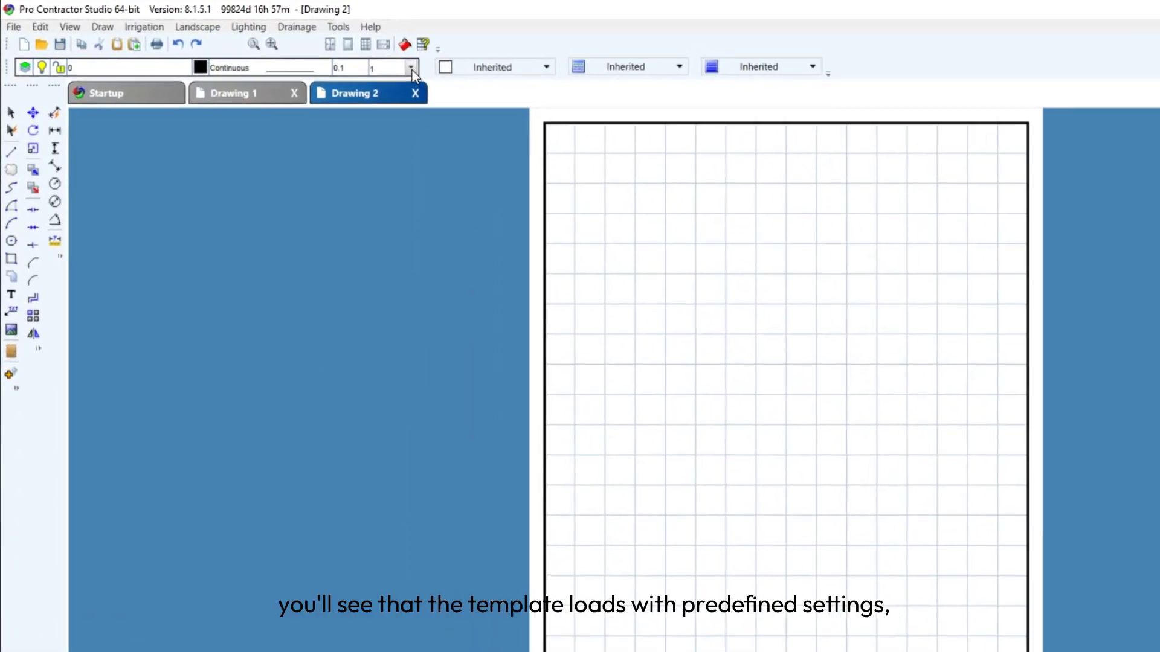
# Open the layer drop-down to view the drawing's layers.
pyautogui.click(308, 51)
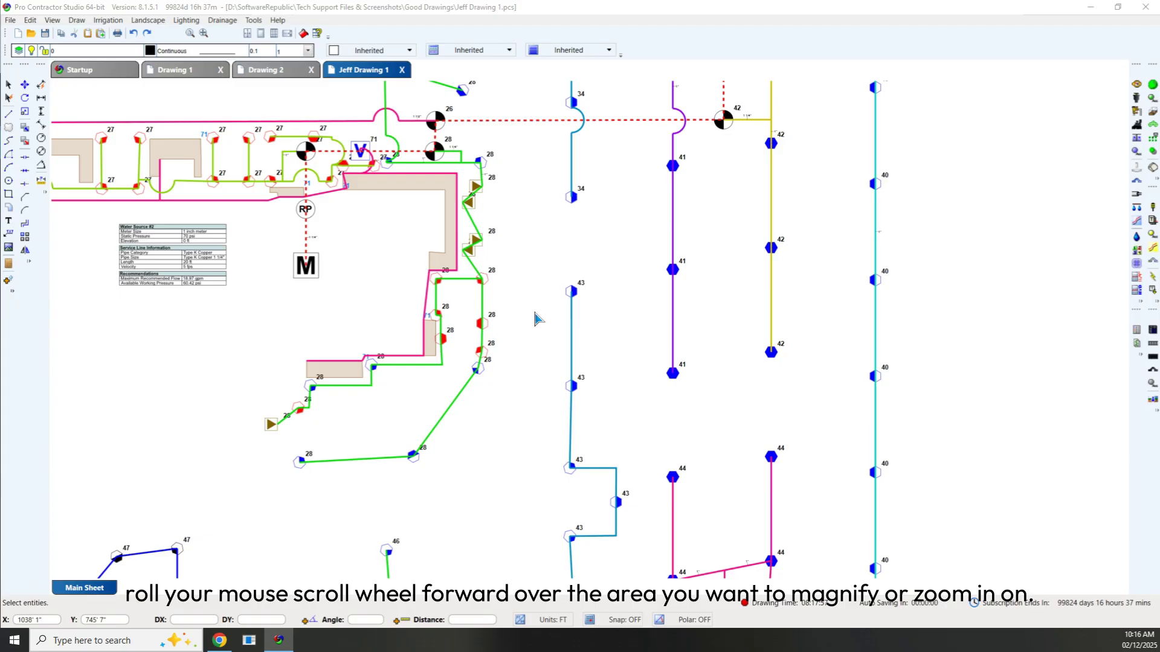
# Zoom in and out on the irrigation plan, then pan the sheet right and down.
pyautogui.scroll(5, 347, 183)
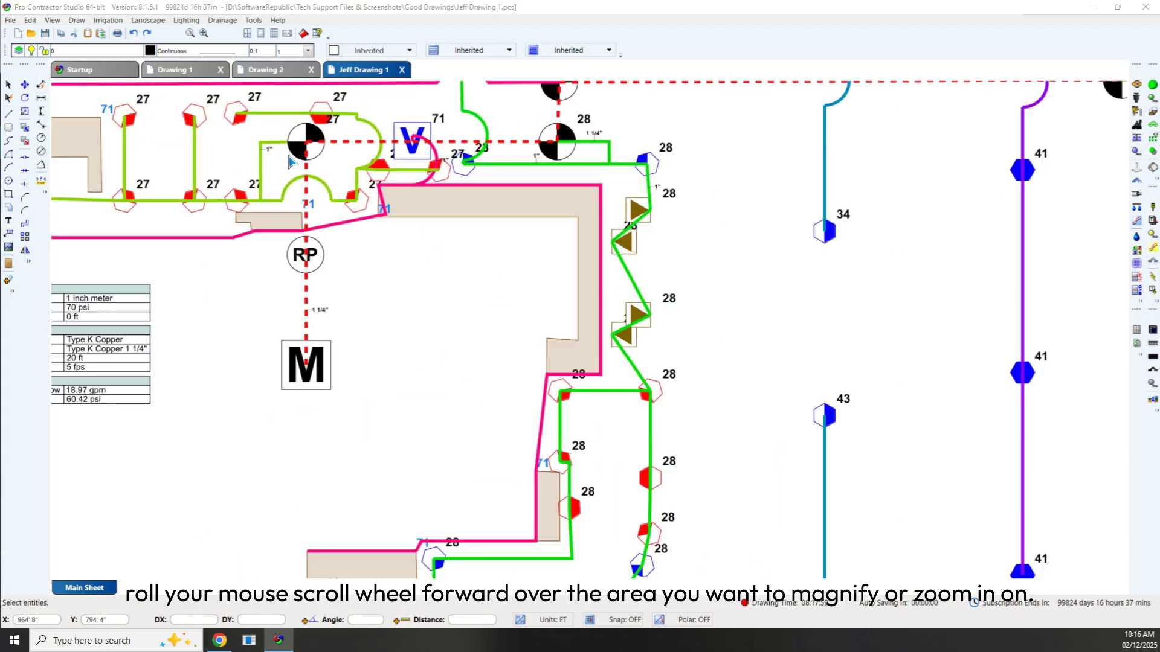
pyautogui.scroll(4, 323, 187)
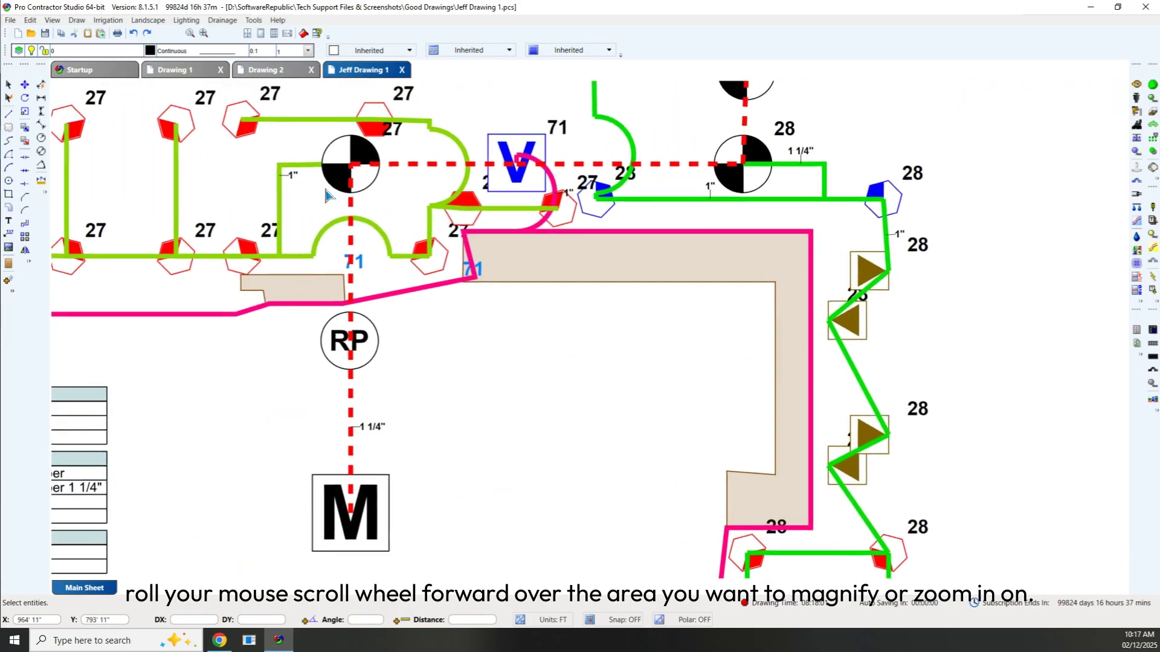
pyautogui.scroll(2, 325, 194)
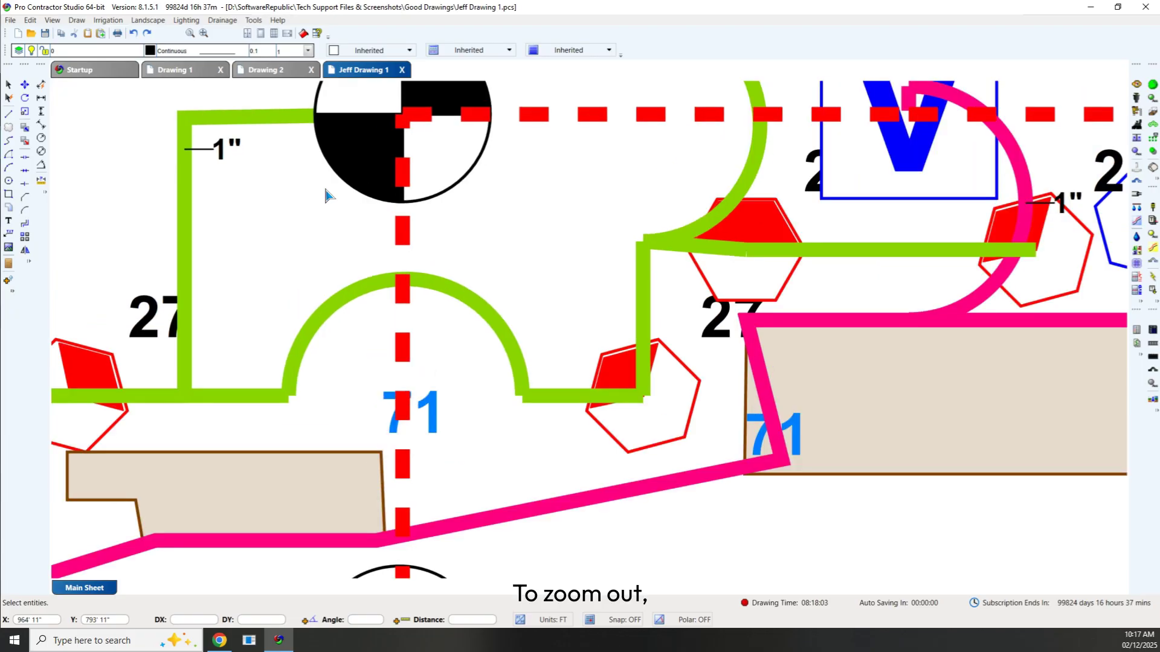
pyautogui.scroll(-6, 296, 248)
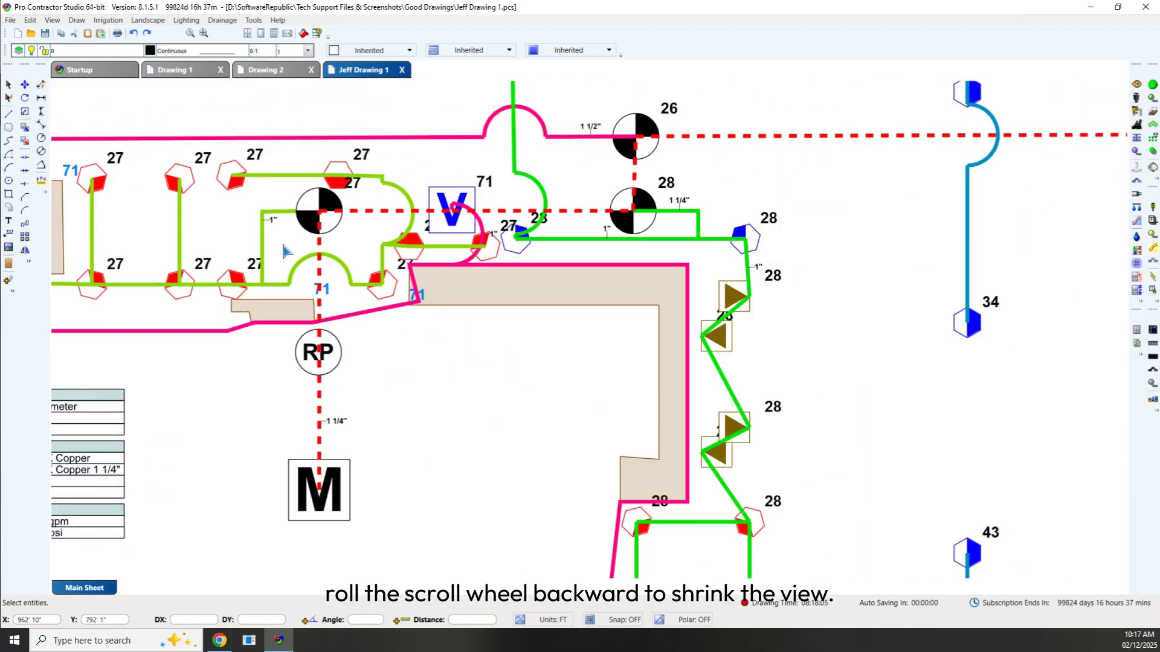
pyautogui.scroll(-8, 260, 242)
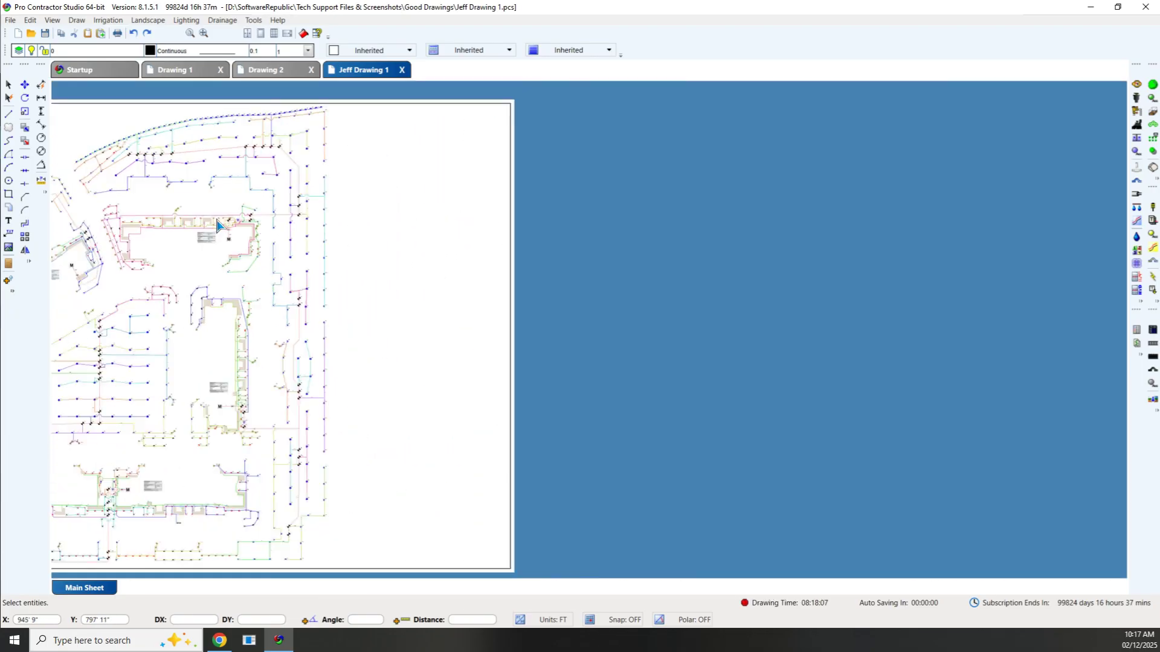
pyautogui.scroll(-4, 201, 228)
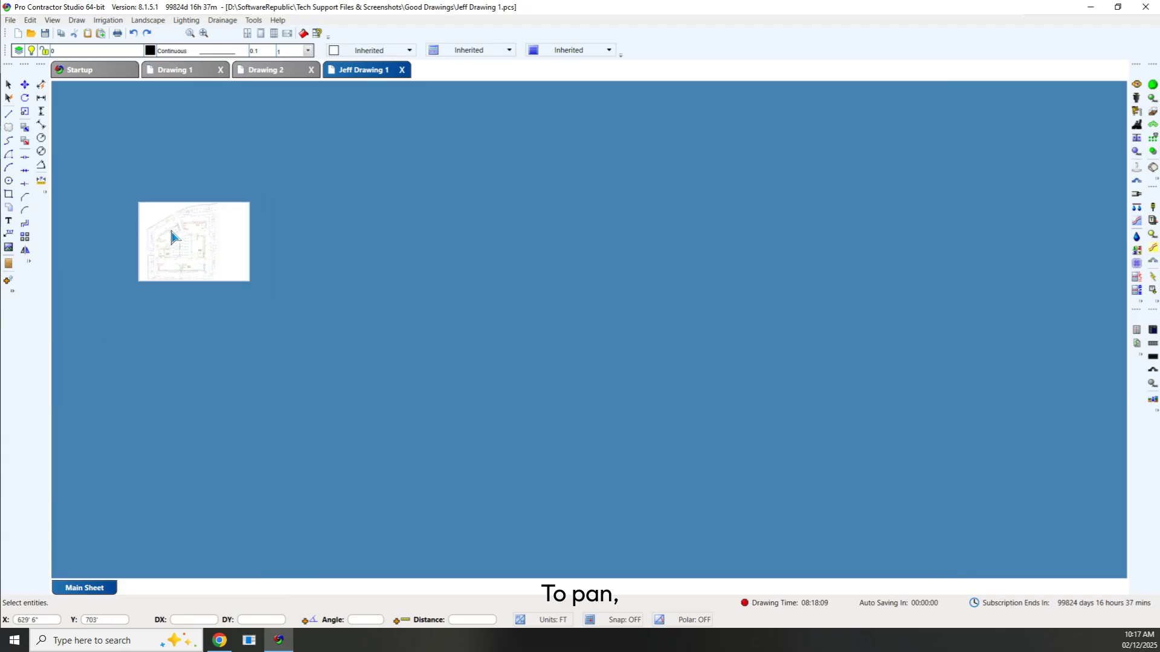
pyautogui.scroll(6, 172, 238)
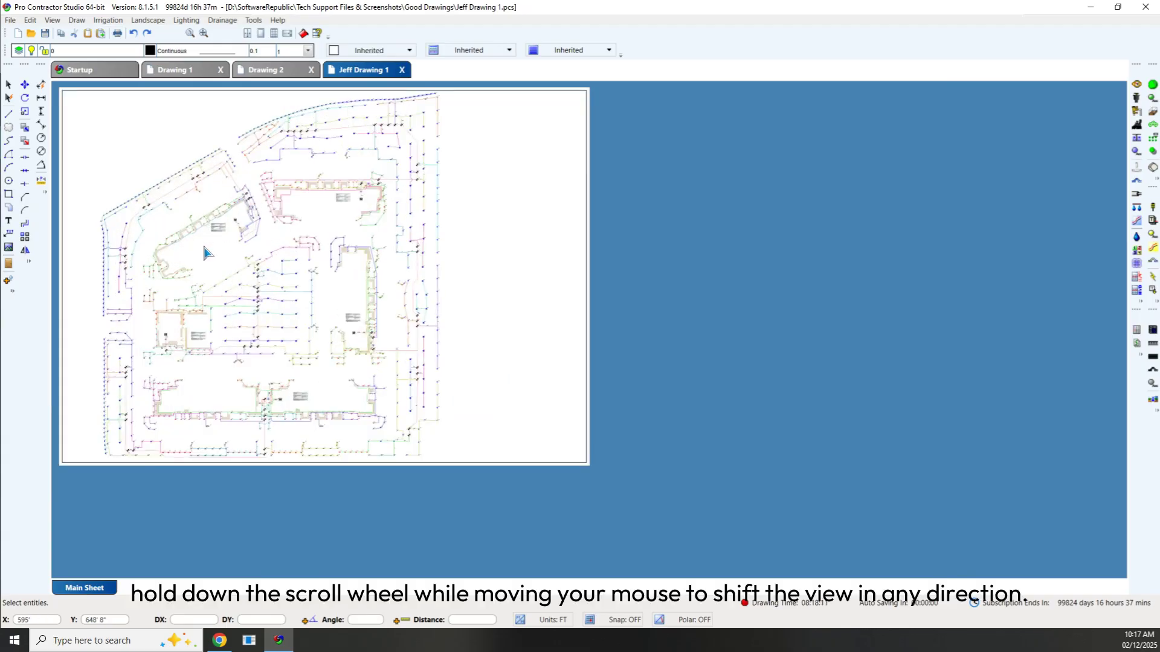
pyautogui.moveTo(210, 253)
pyautogui.mouseDown(button='middle')
pyautogui.moveTo(305, 253)
pyautogui.moveTo(422, 305)
pyautogui.moveTo(414, 332)
pyautogui.moveTo(560, 341)
pyautogui.moveTo(593, 300)
pyautogui.moveTo(502, 329)
pyautogui.moveTo(313, 313)
pyautogui.moveTo(361, 334)
pyautogui.moveTo(465, 305)
pyautogui.moveTo(672, 276)
pyautogui.mouseUp(button='middle')
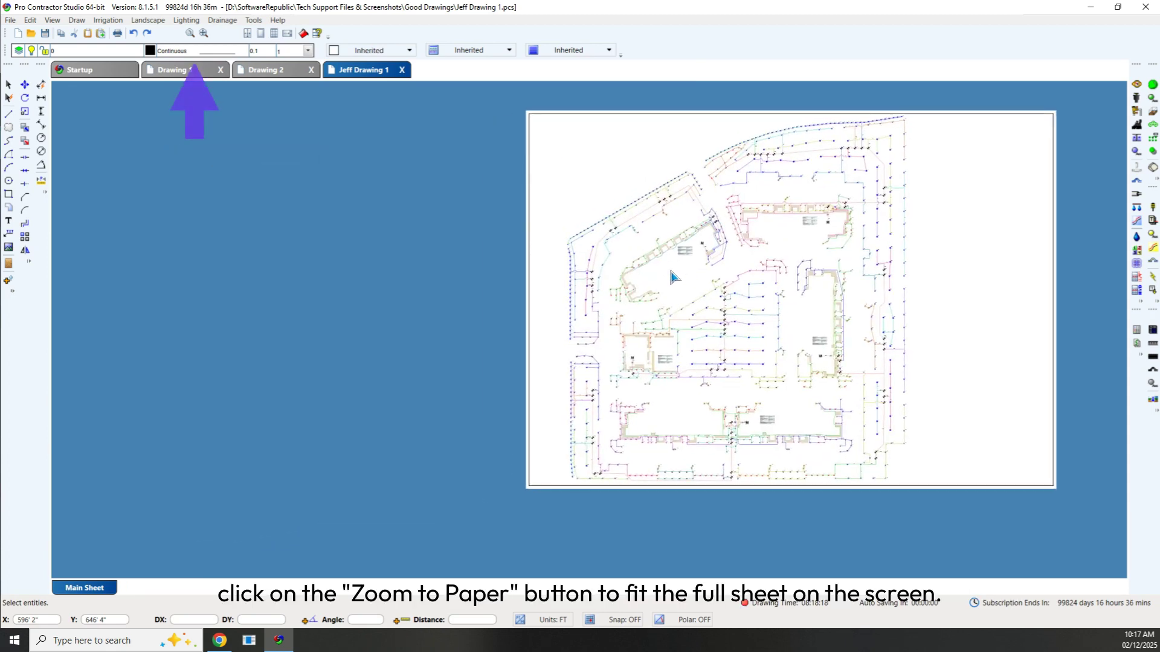
# Zoom to drawing extents so the whole irrigation drawing fits the window.
pyautogui.click(190, 34)
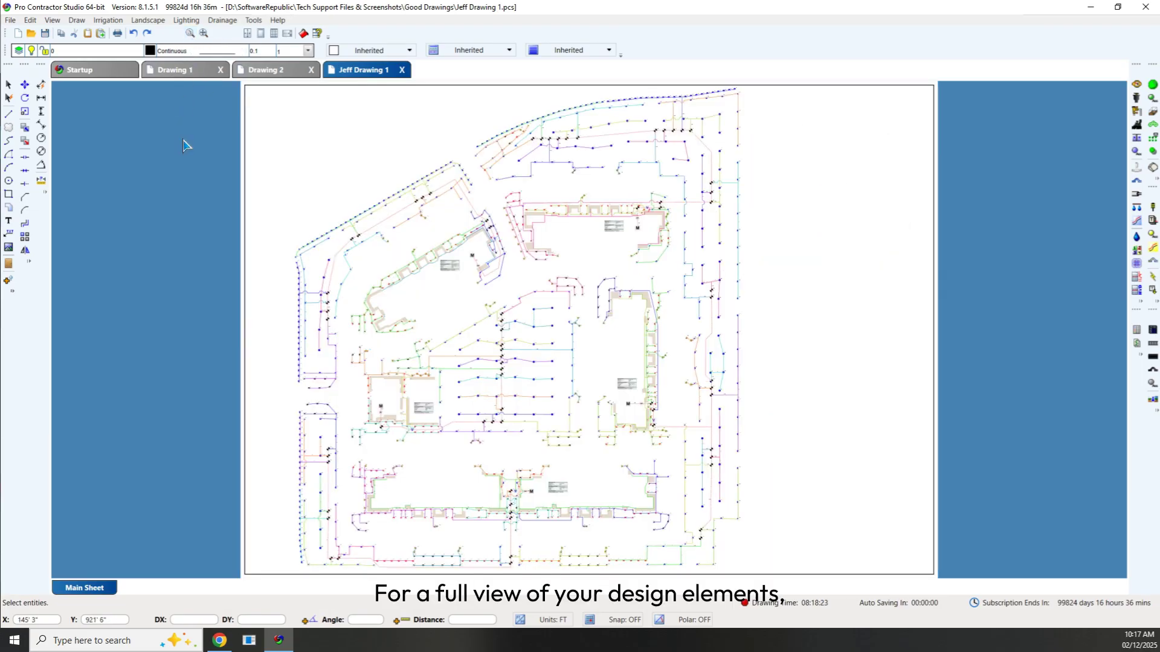
pyautogui.click(52, 20)
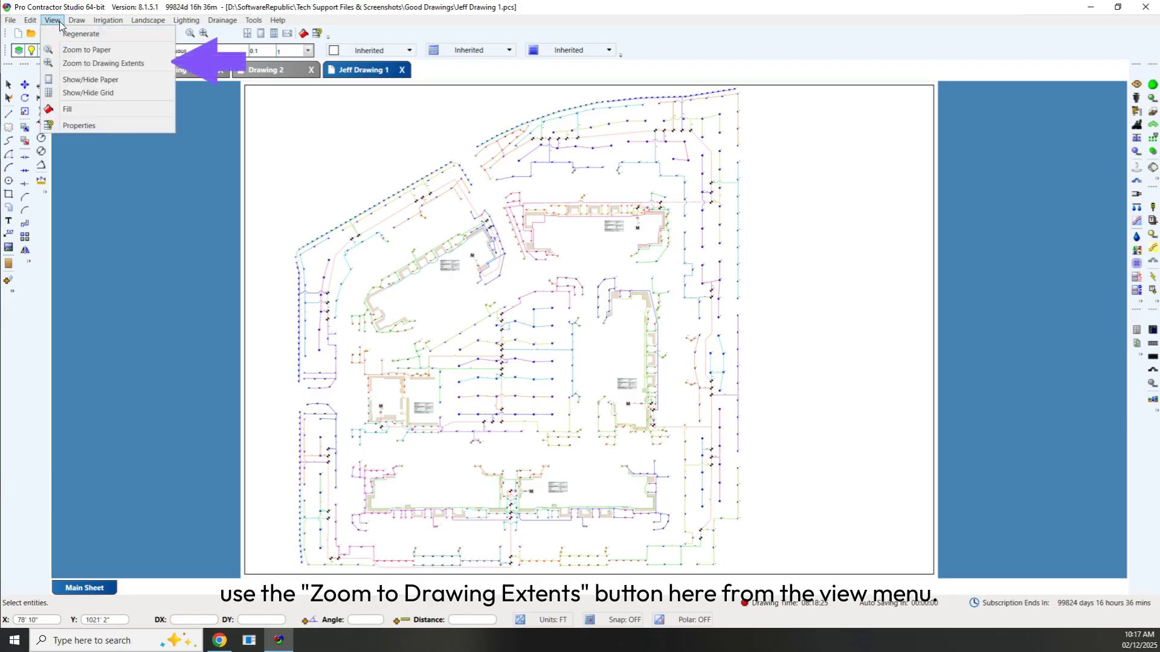
pyautogui.click(86, 66)
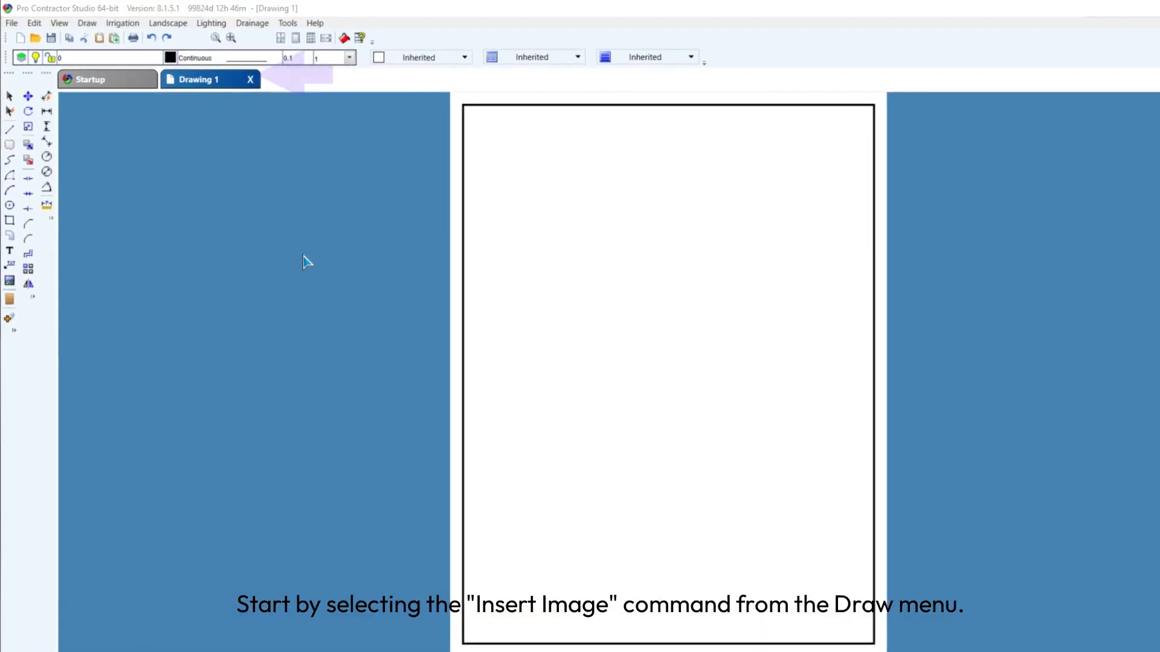
# Load TrainingPlotPlan.jpg from the Training Course folder to preview it for insertion.
pyautogui.click(103, 28)
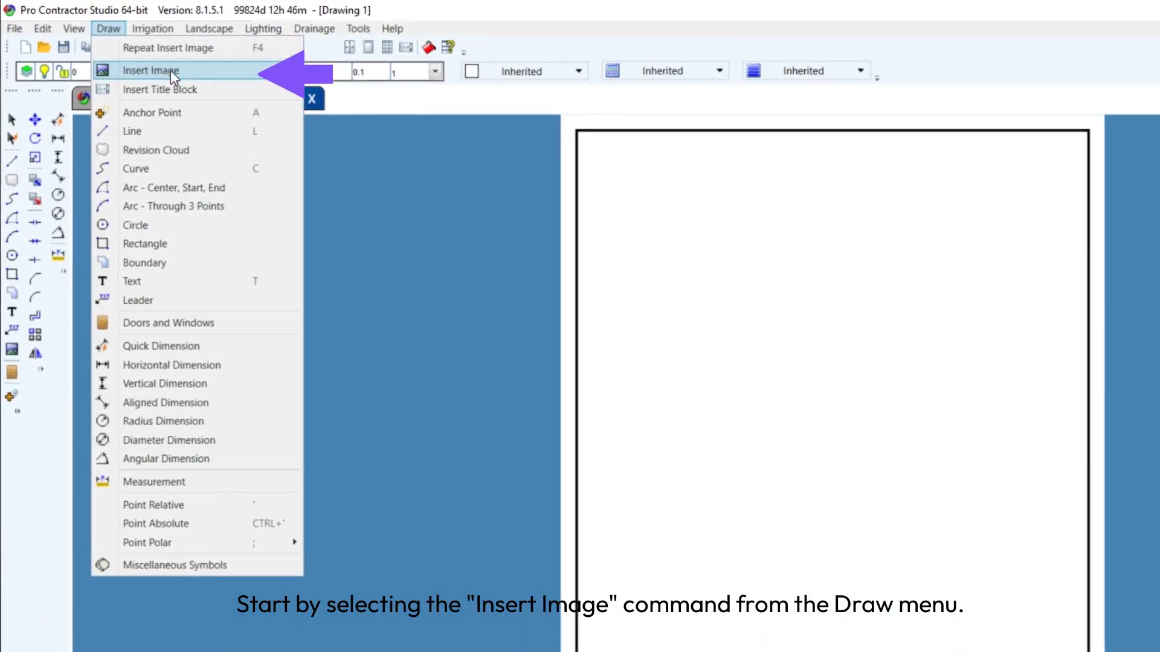
pyautogui.click(198, 77)
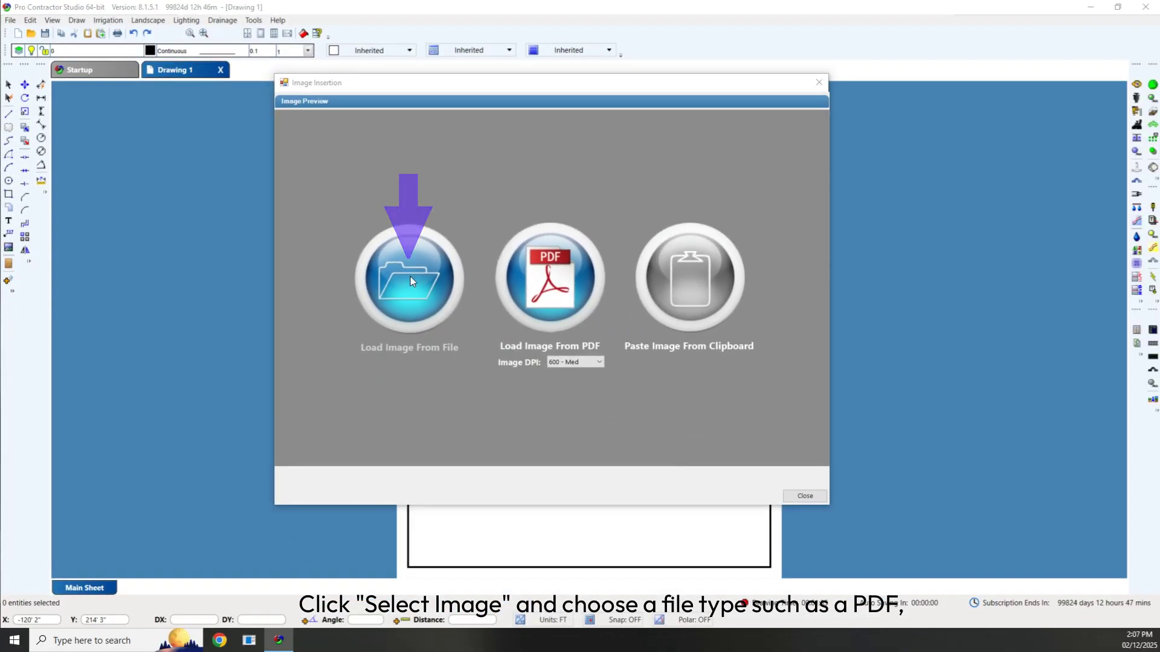
pyautogui.click(411, 281)
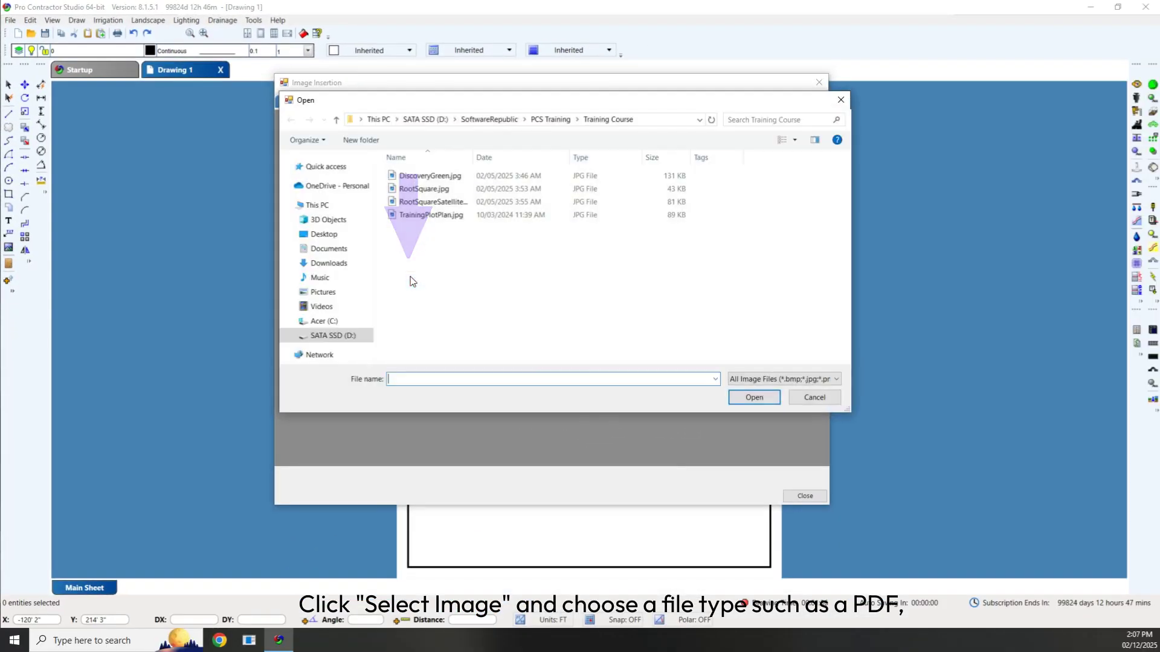
pyautogui.click(773, 374)
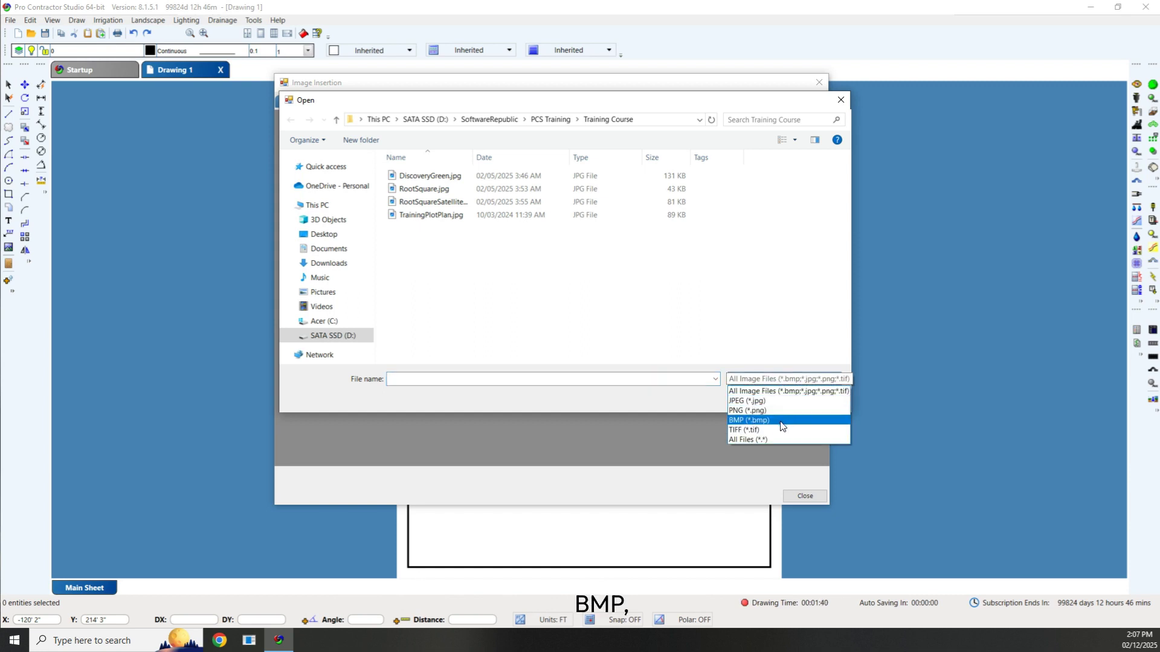
pyautogui.click(766, 381)
pyautogui.click(421, 216)
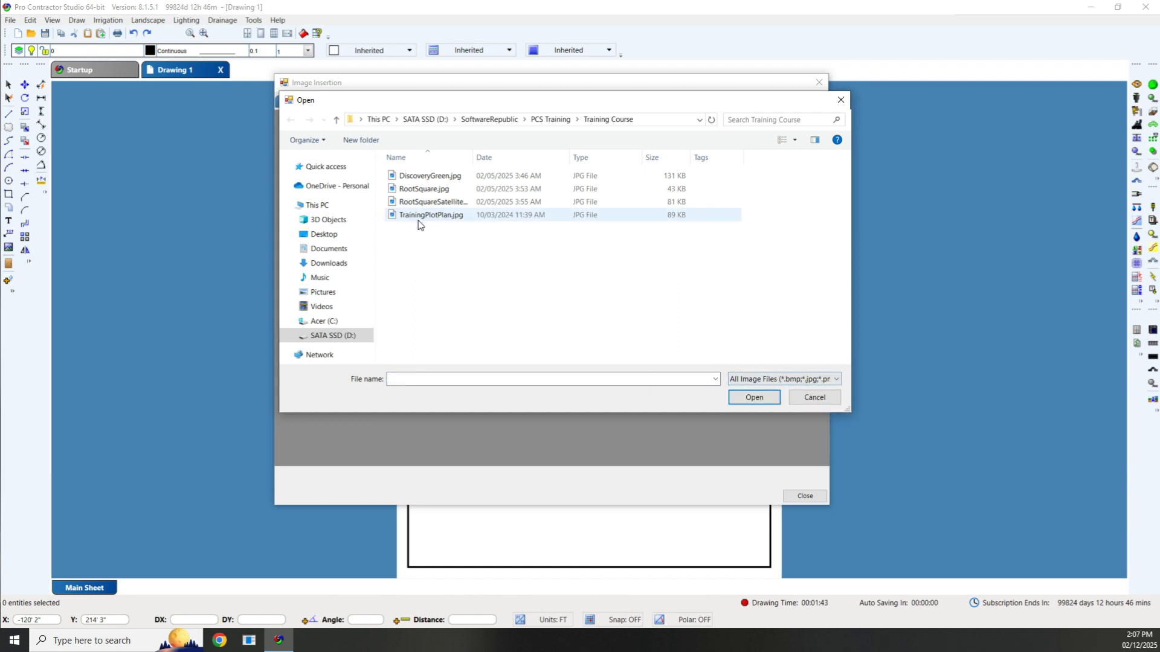
pyautogui.click(743, 398)
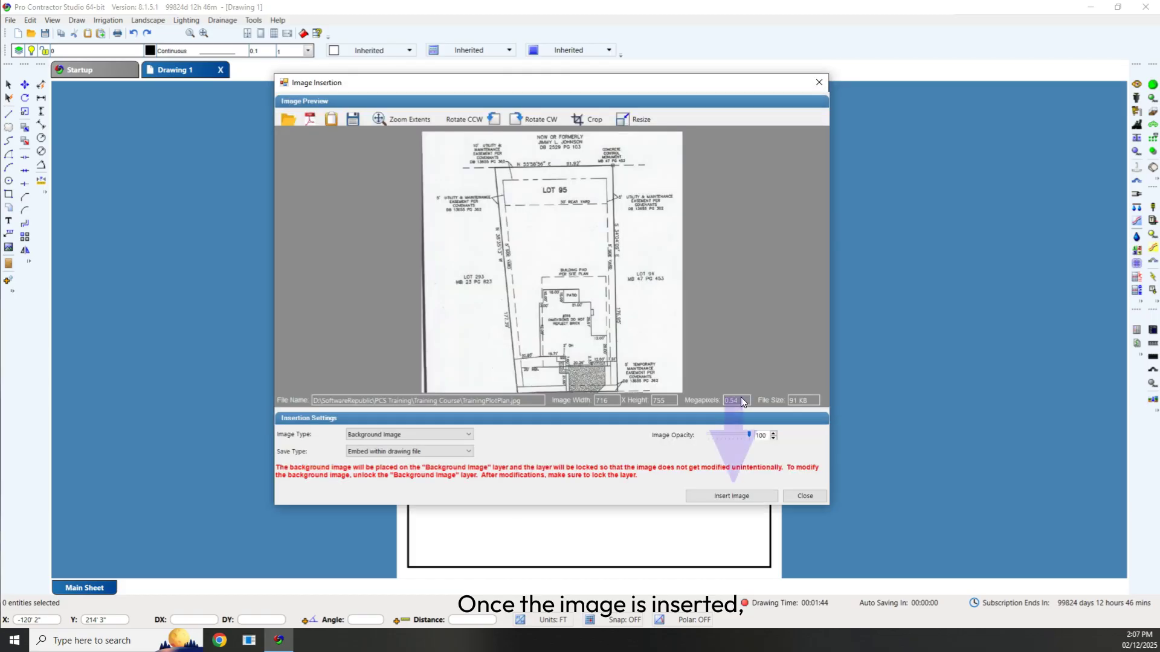
# Place the plot-plan image on the sheet and scale it to the 16-foot patio distance.
pyautogui.click(723, 496)
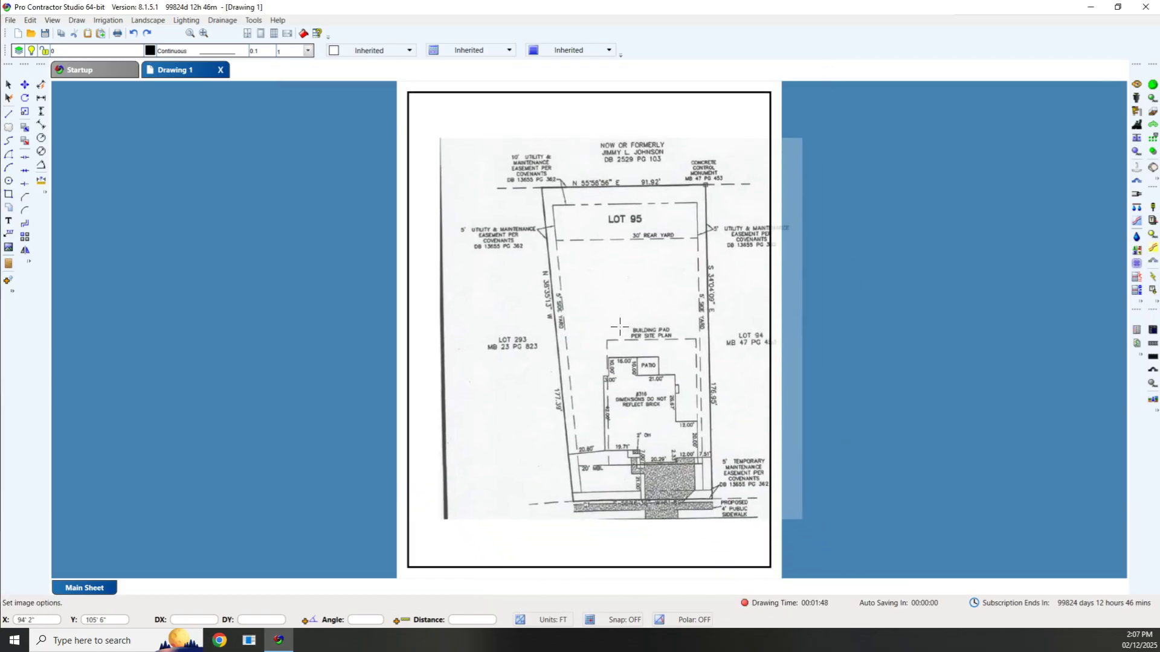
pyautogui.click(587, 328)
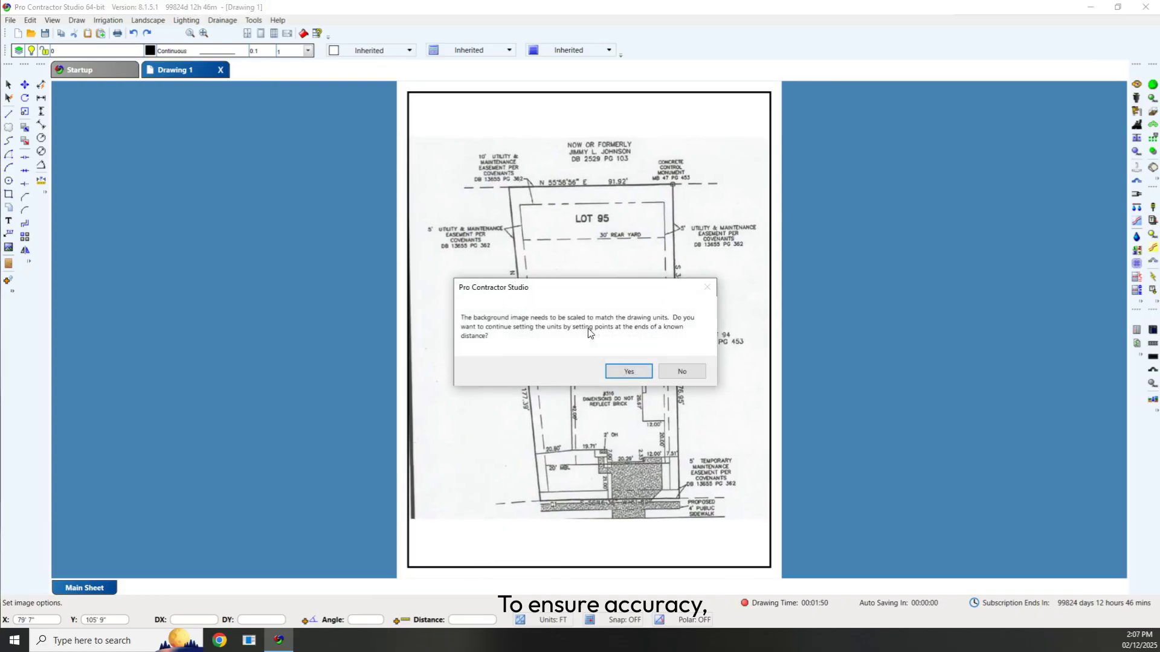
pyautogui.click(628, 371)
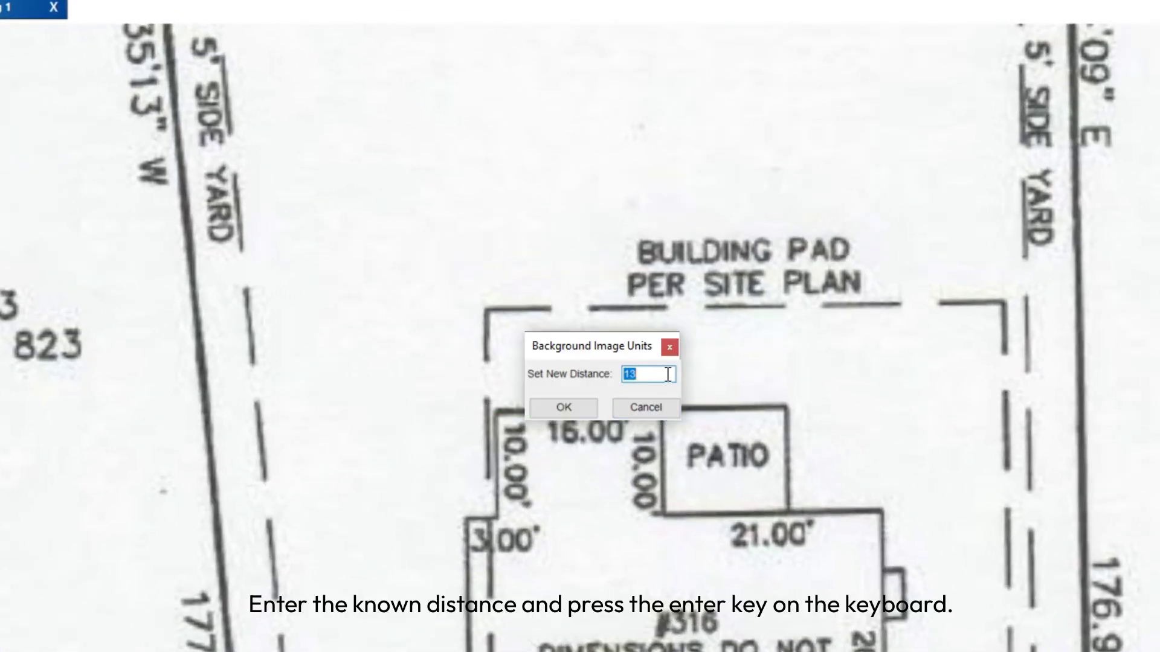
pyautogui.write('16')
pyautogui.press('Tab')
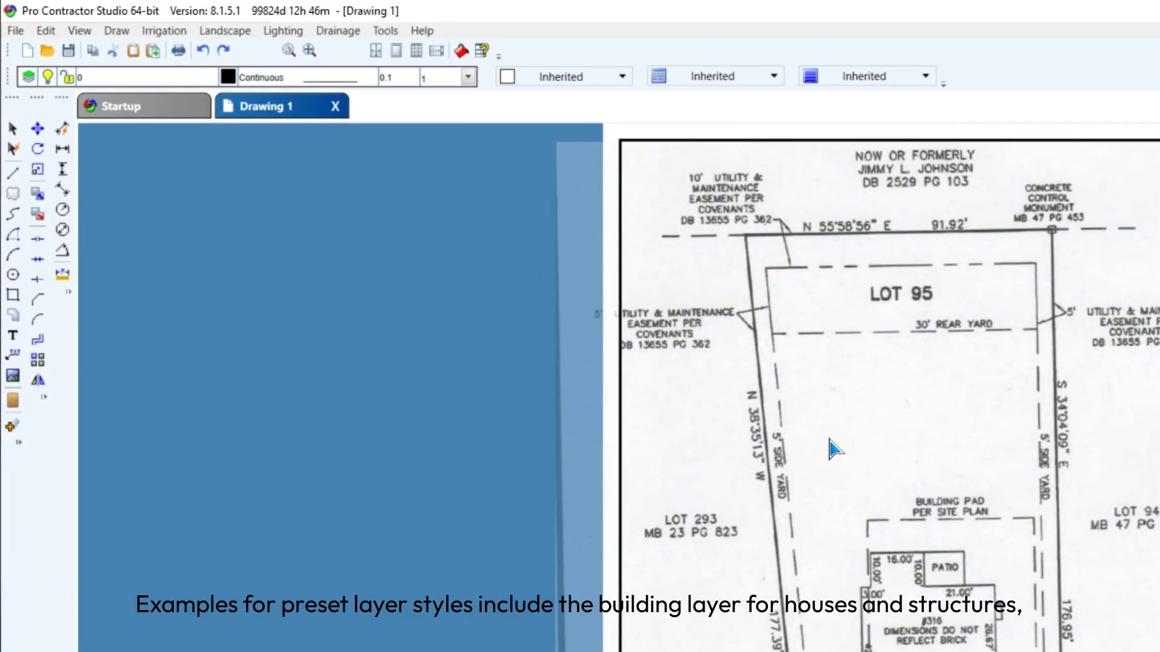
# Make Buildings the current layer, passing through Hardscapes and Property first.
pyautogui.click(467, 77)
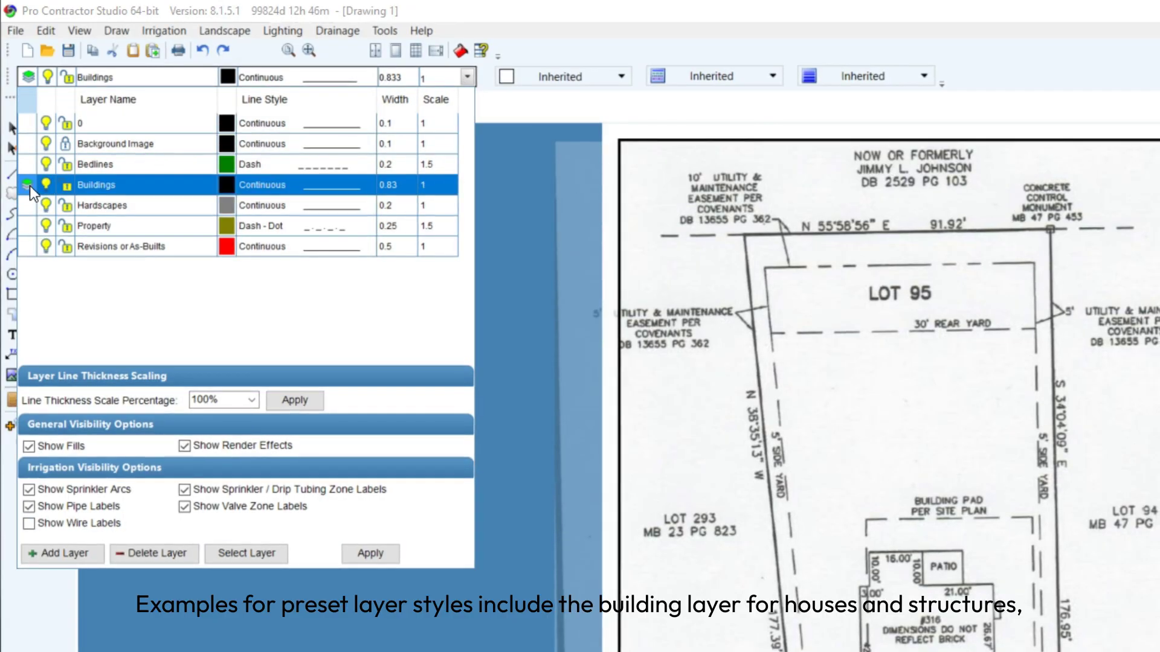
pyautogui.click(27, 208)
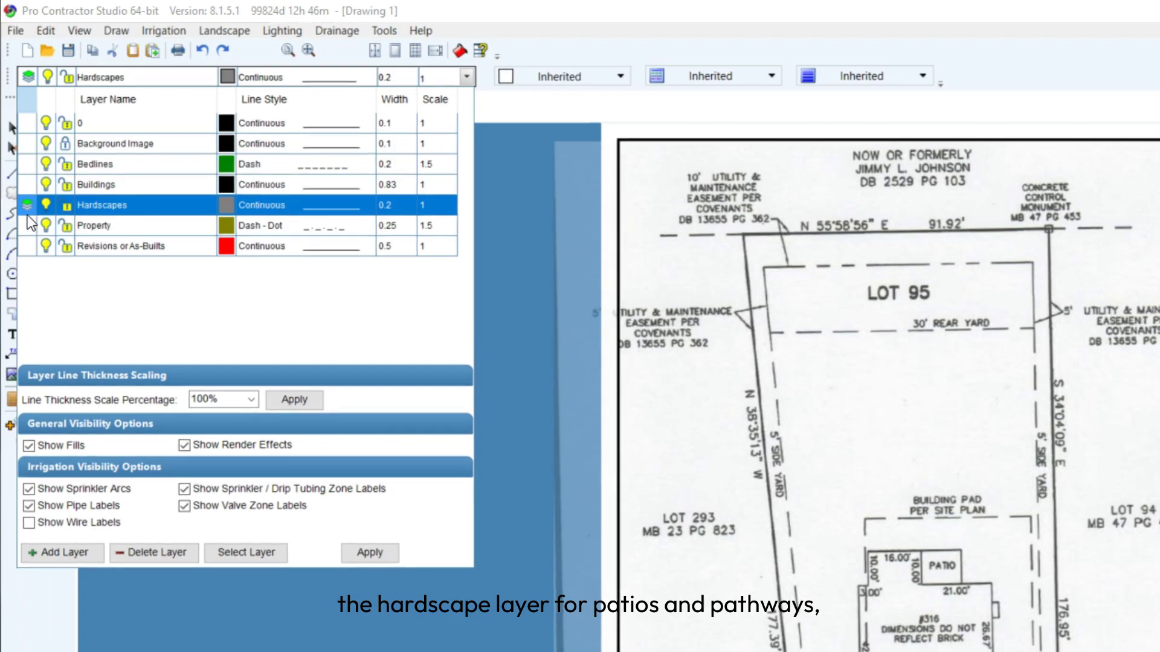
pyautogui.click(27, 225)
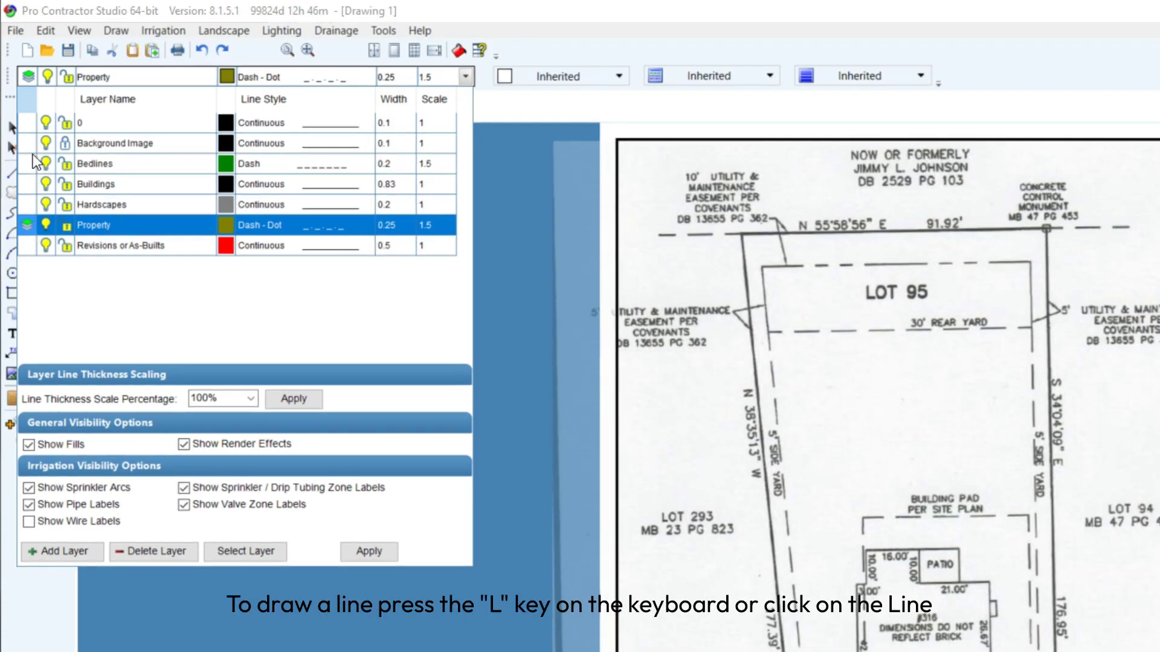
pyautogui.click(29, 185)
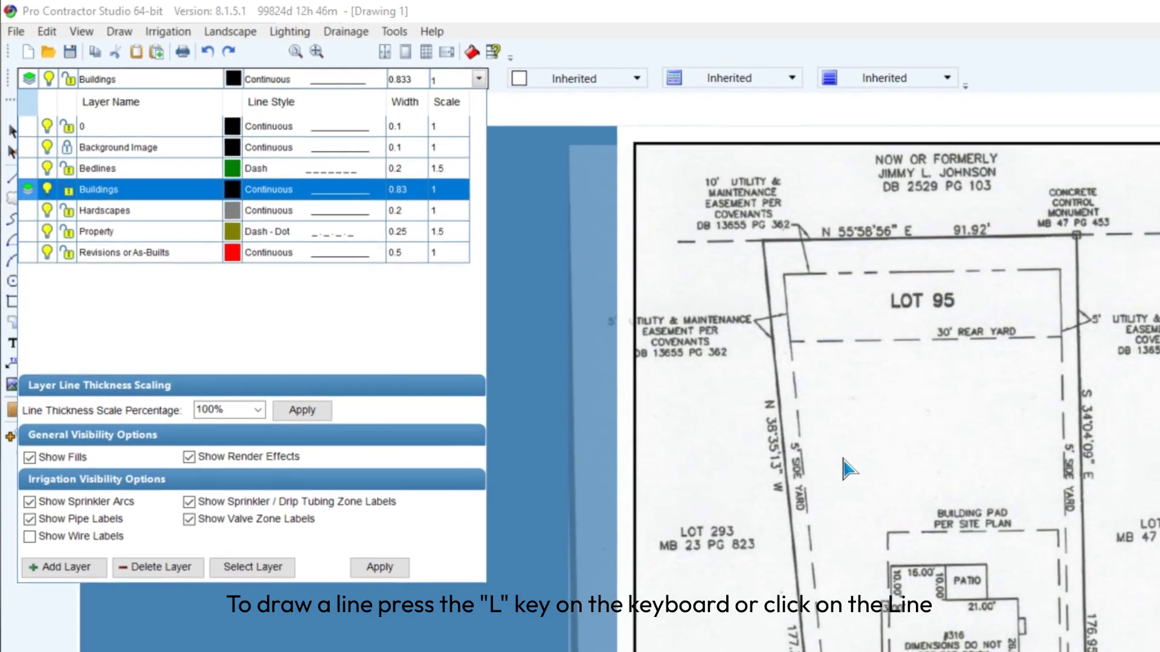
pyautogui.click(826, 455)
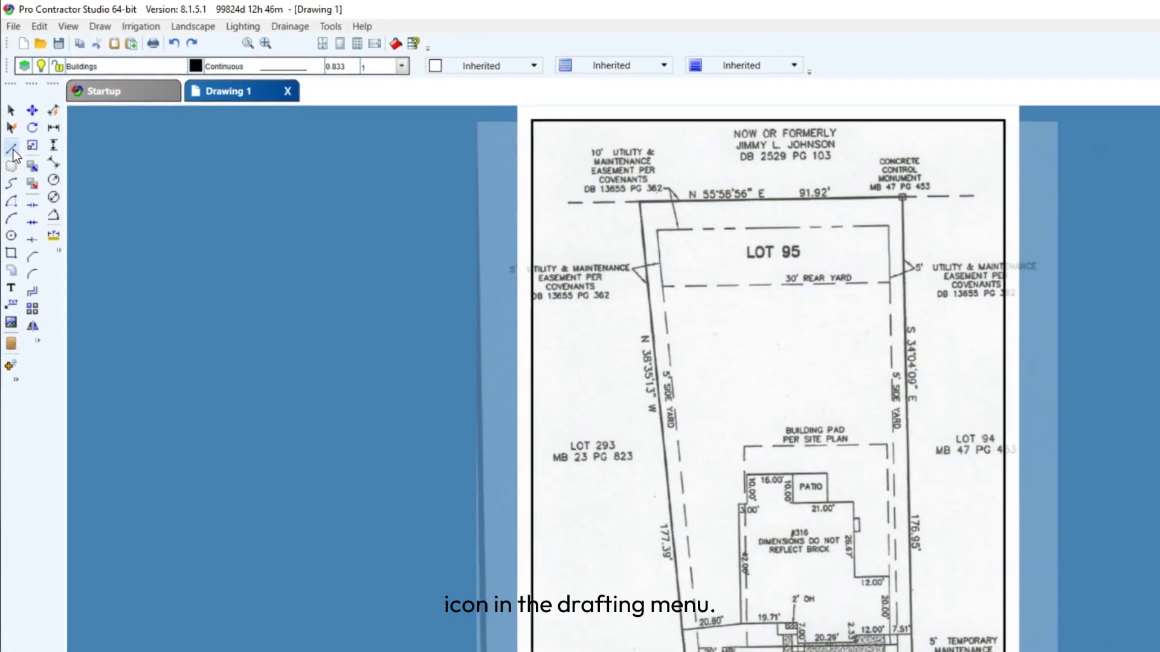
# Start the Line tool and trace a 10-foot building segment by typed distance.
pyautogui.click(11, 148)
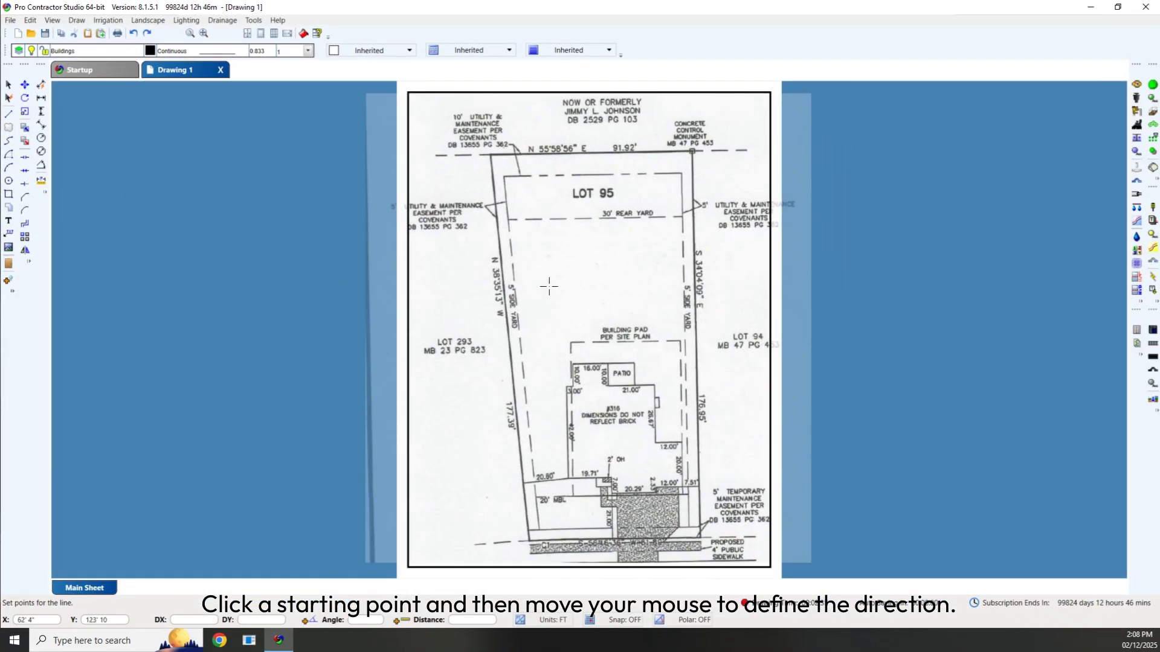
pyautogui.scroll(4, 549, 287)
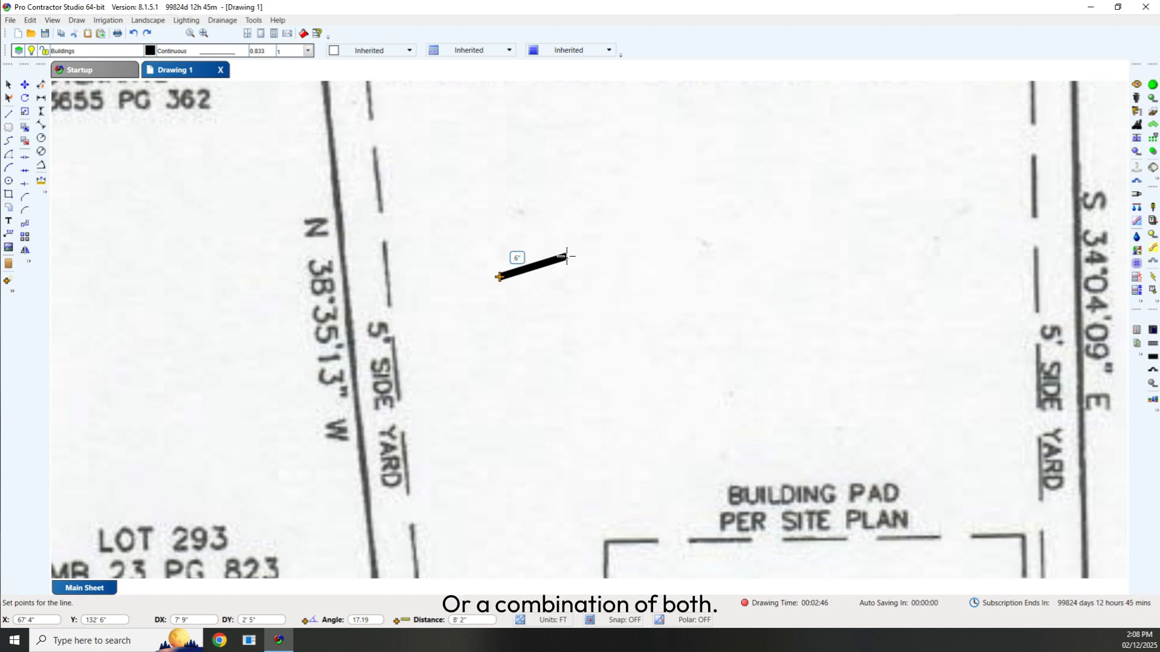
pyautogui.write('0')
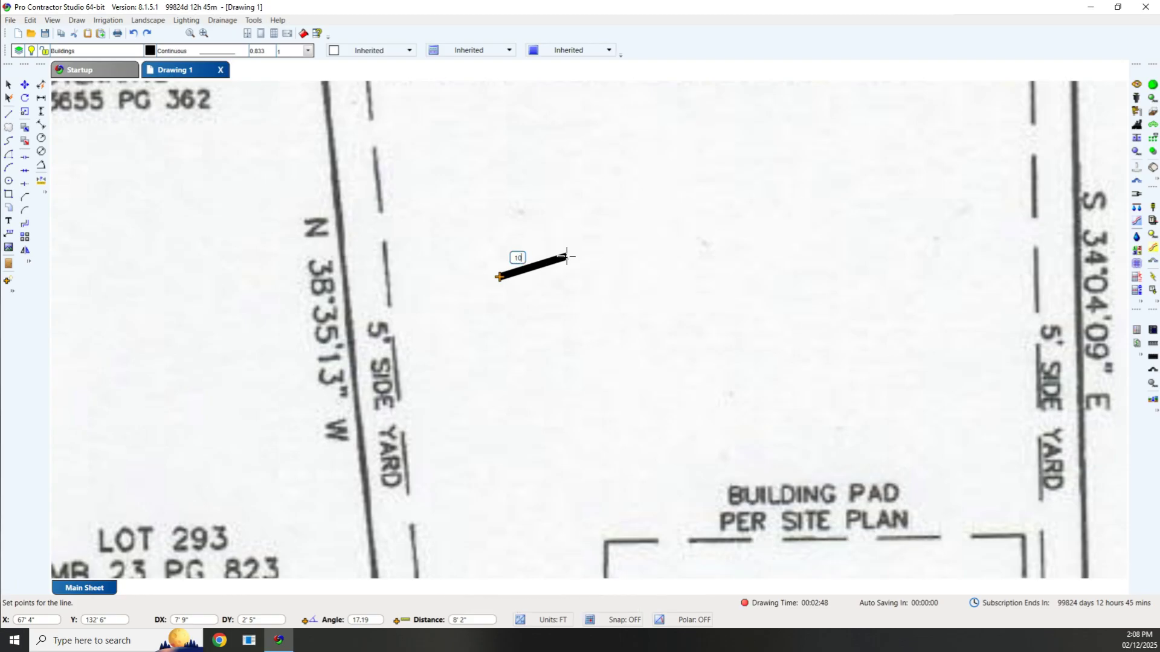
pyautogui.write('\'6"')
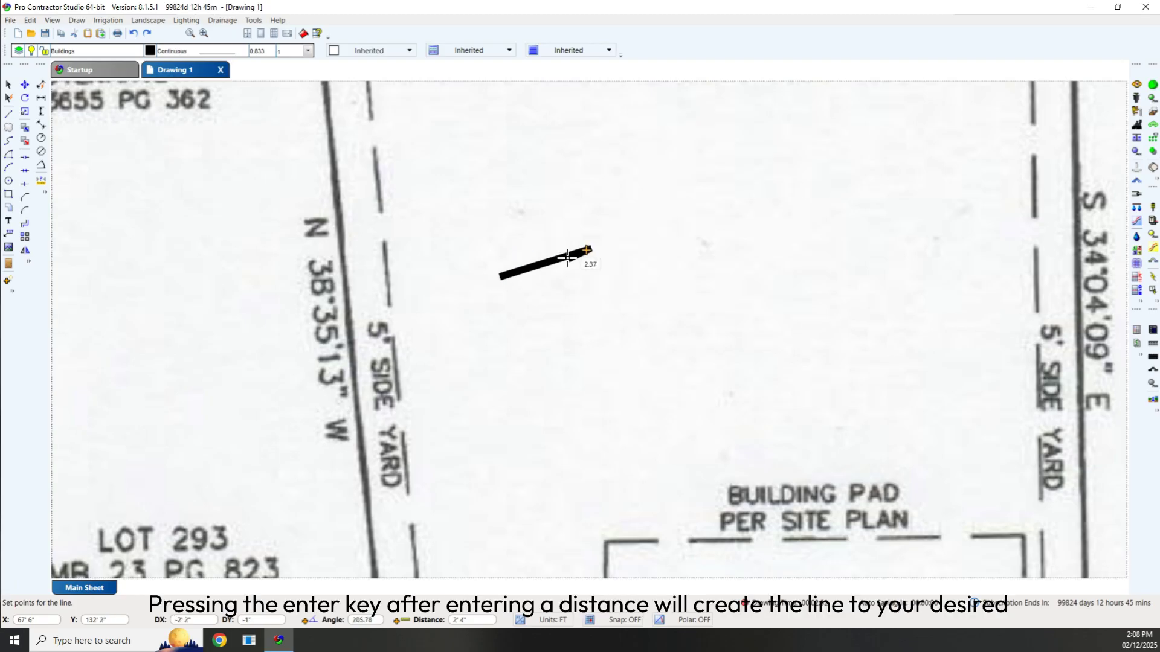
pyautogui.write('10')
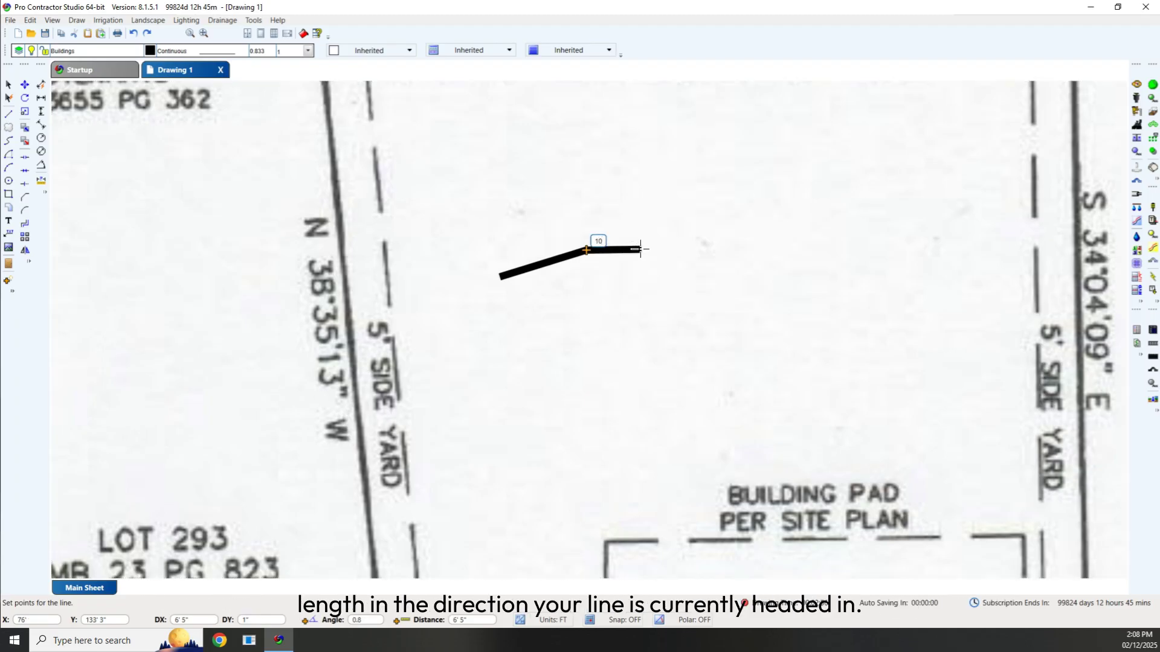
pyautogui.press('Return')
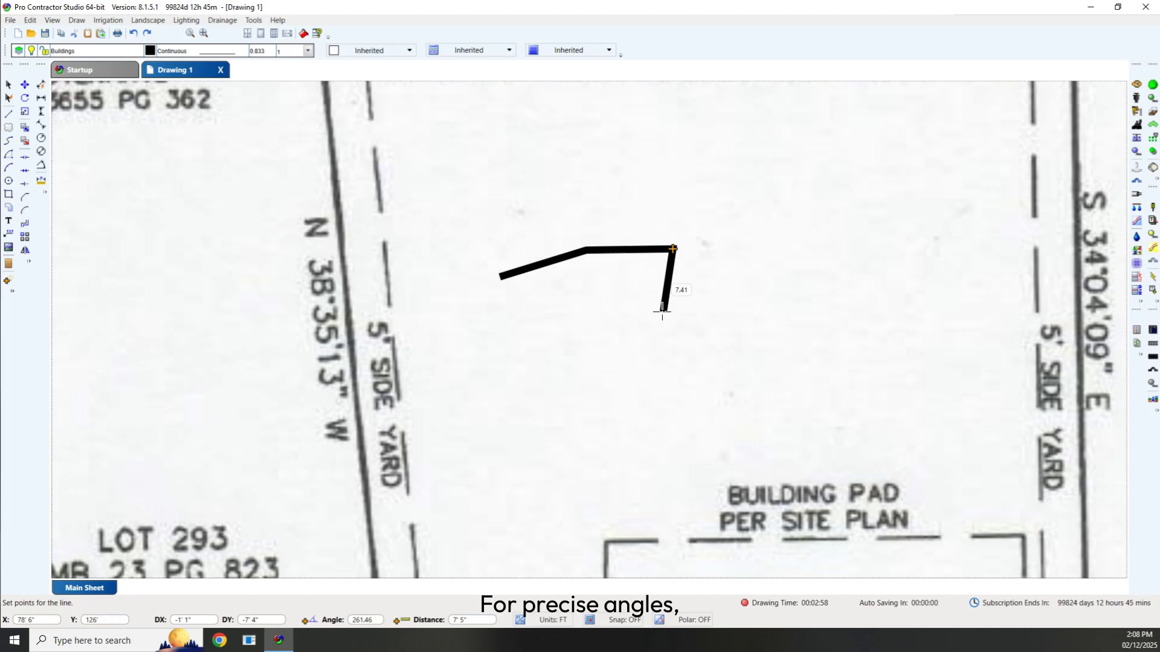
# Add a 15-foot downward segment and a horizontal segment to the building outline.
pyautogui.write('15')
pyautogui.press('Return')
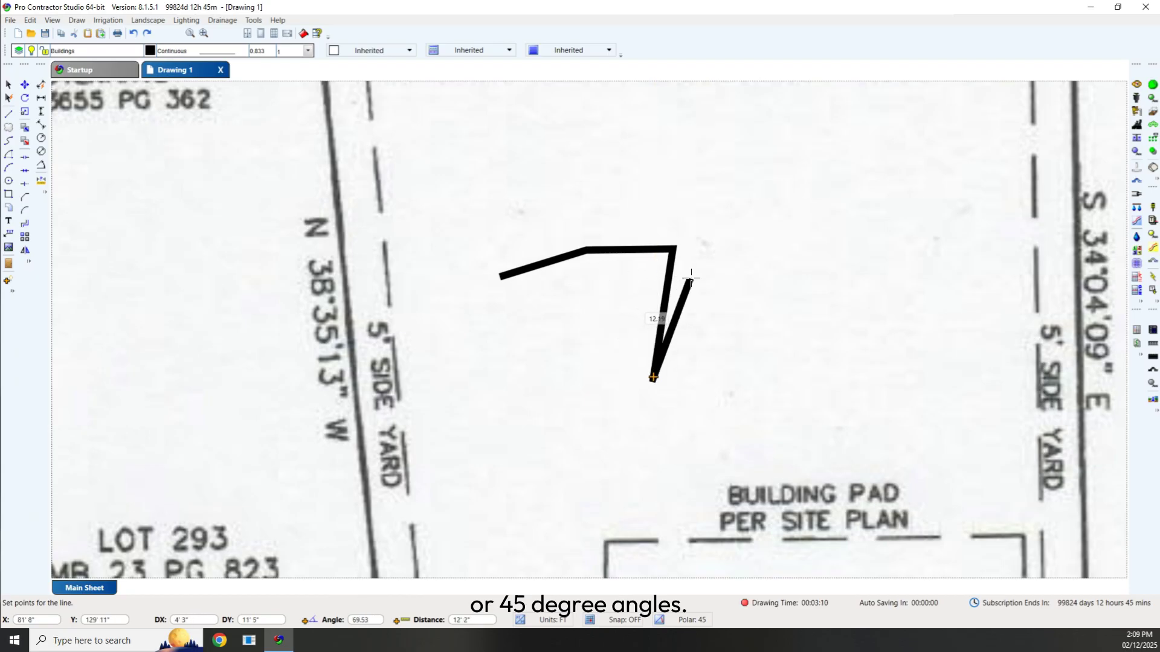
pyautogui.click(794, 377)
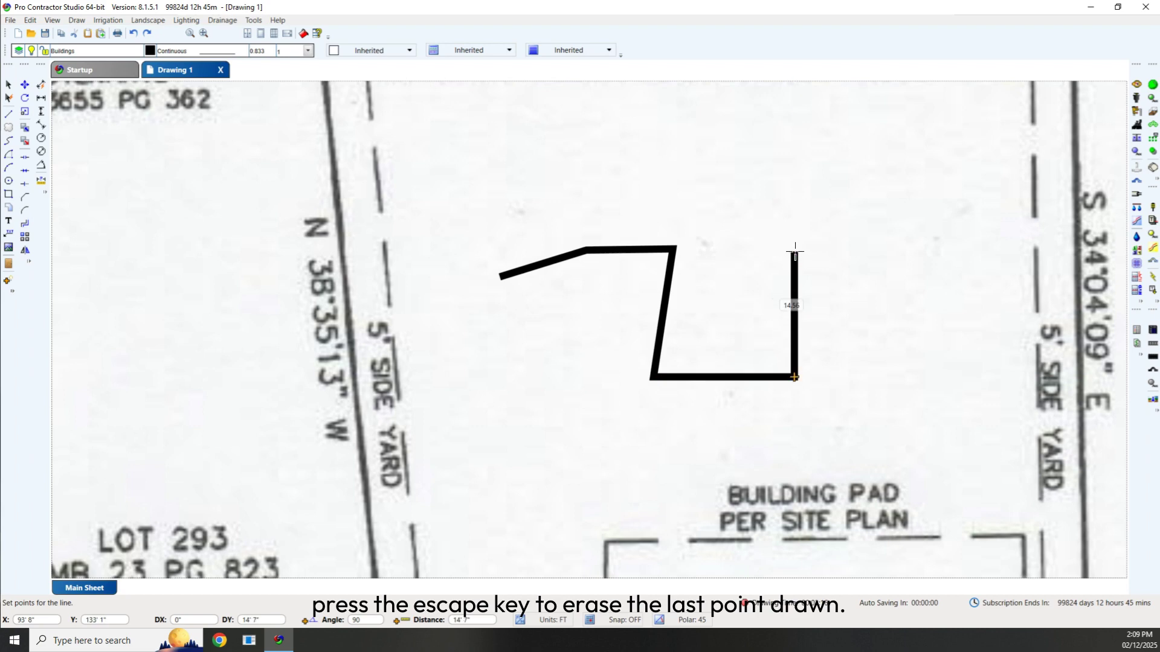
# Remove the two misplaced points and redraw the right side and bottom edge.
pyautogui.press('Escape')
pyautogui.press('Escape')
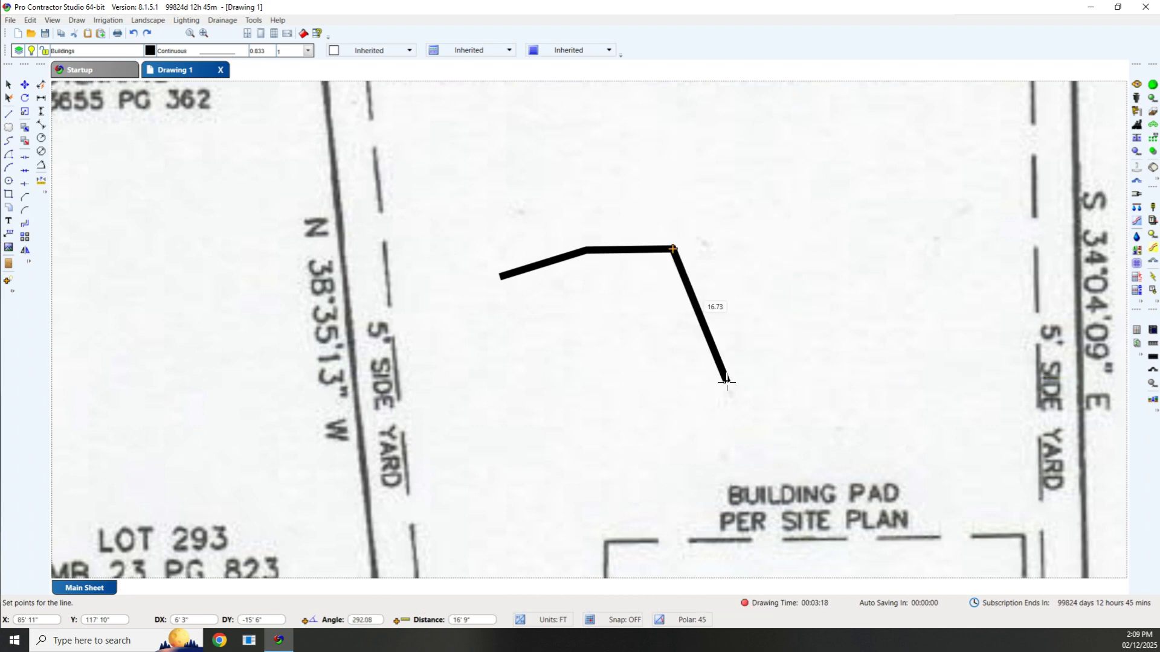
pyautogui.click(673, 370)
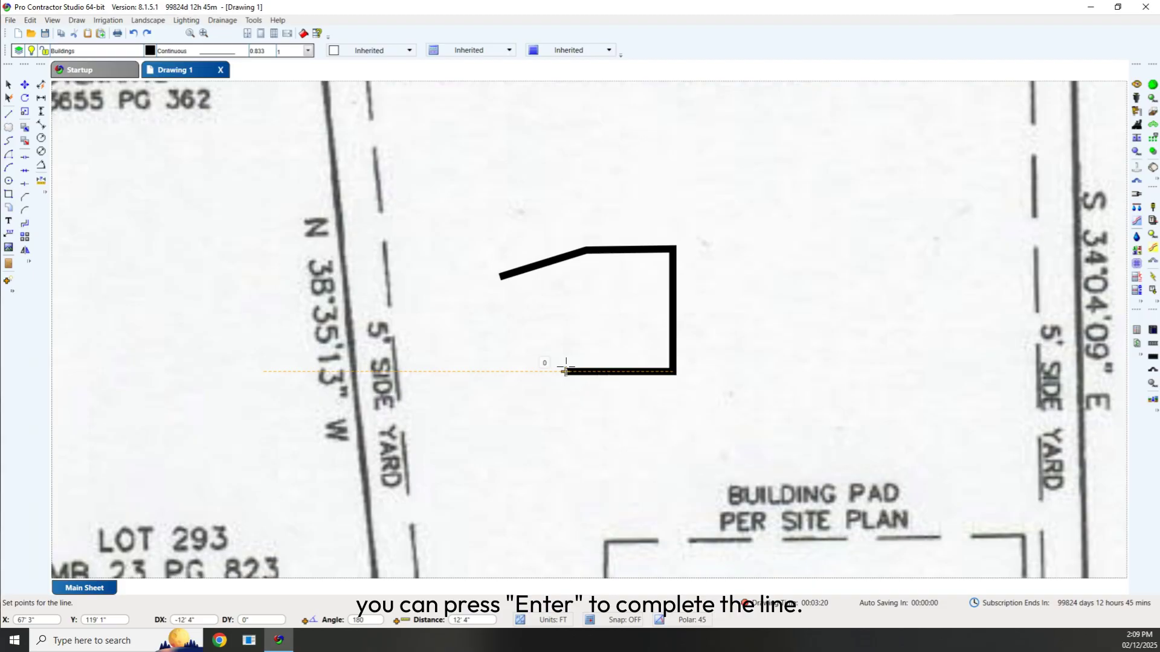
pyautogui.click(565, 371)
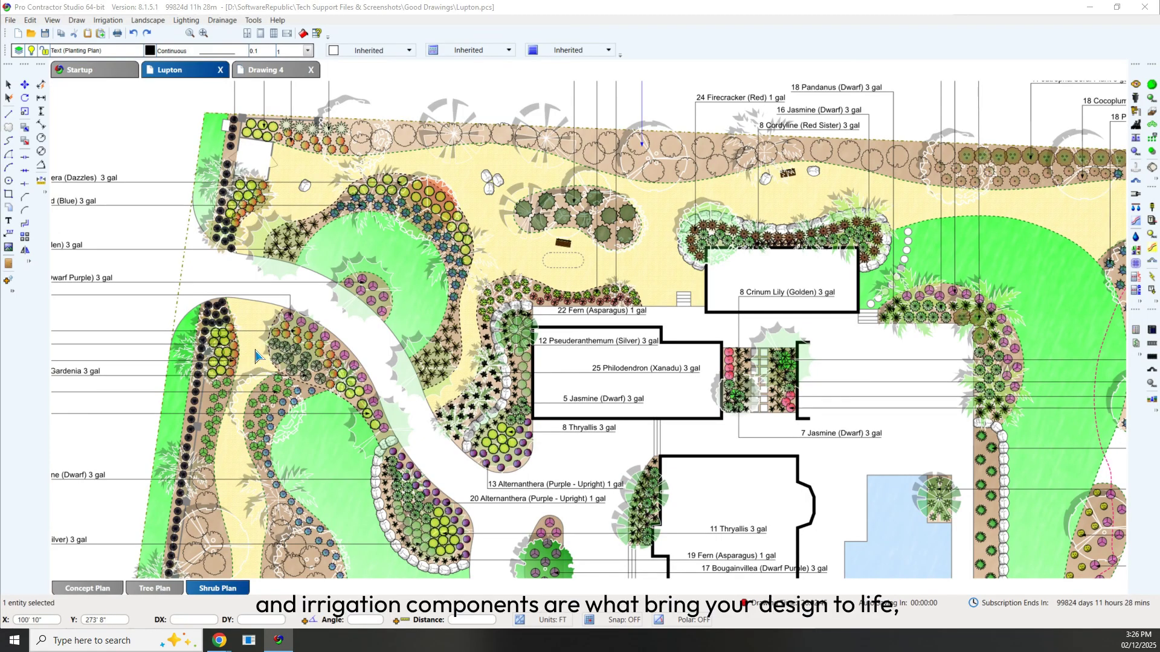
# Switch to the Drawing 4 document.
pyautogui.click(269, 70)
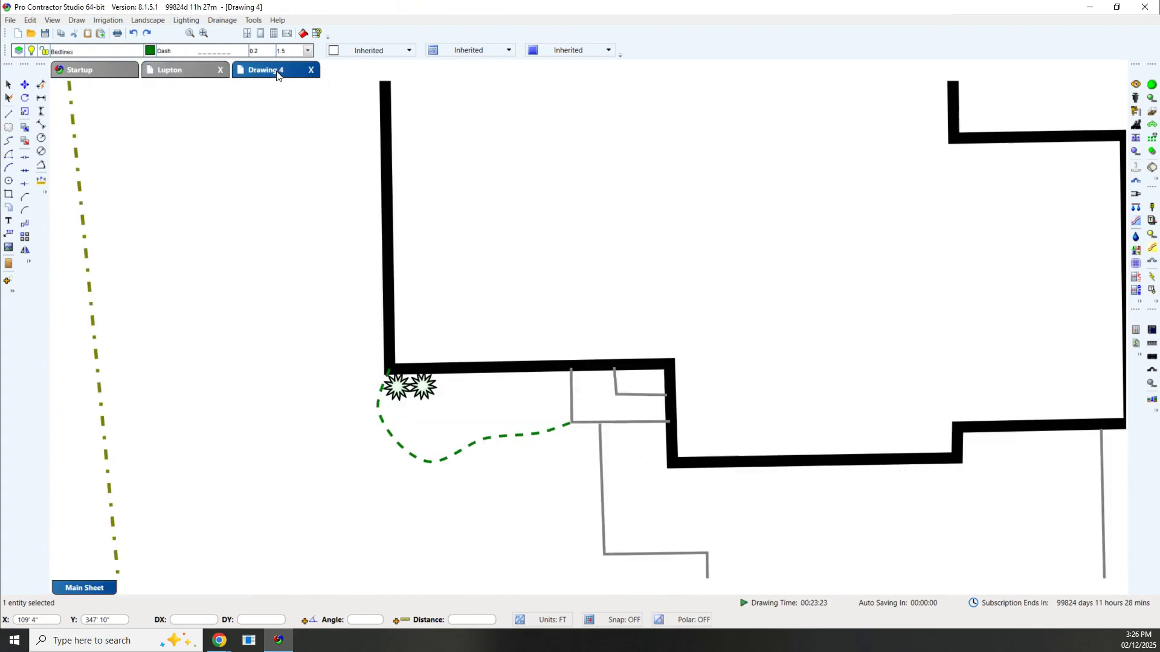
# In plant placement settings, keep the Annuals-Perennials category and select Aztec Grass.
pyautogui.click(1135, 99)
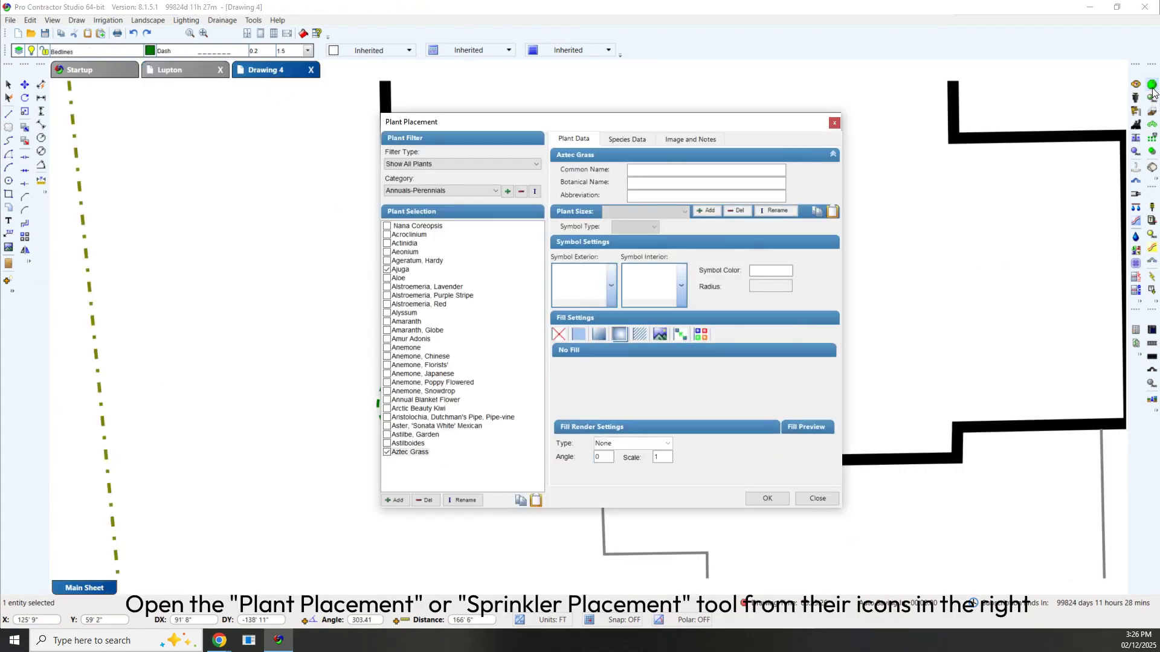
pyautogui.click(1135, 112)
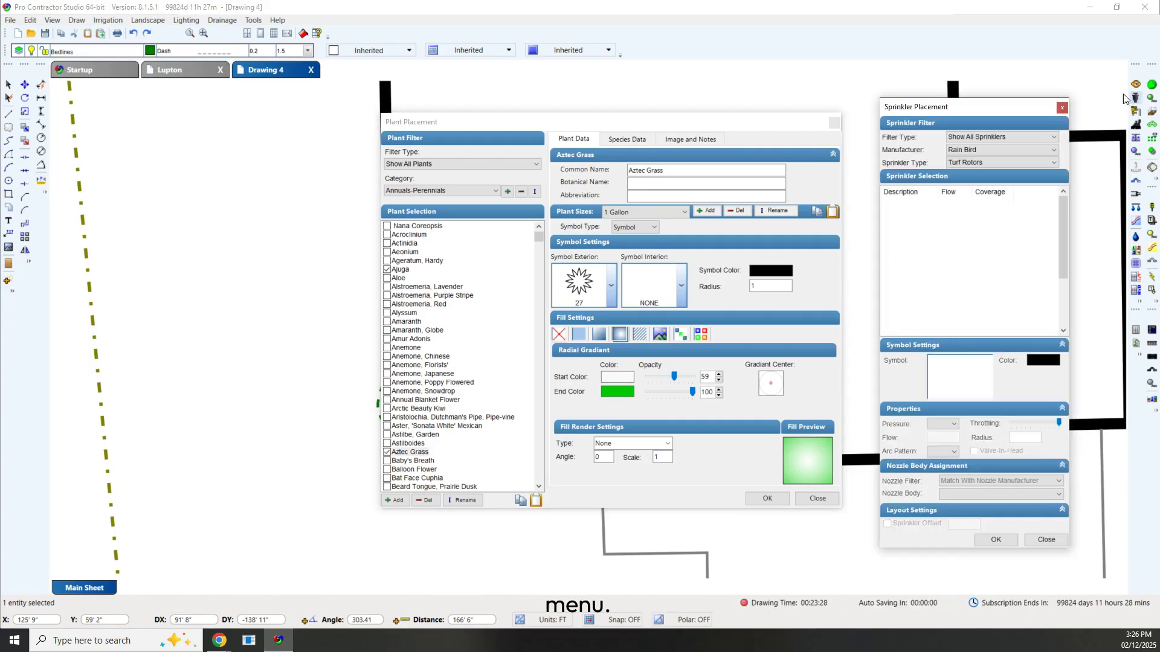
pyautogui.click(663, 123)
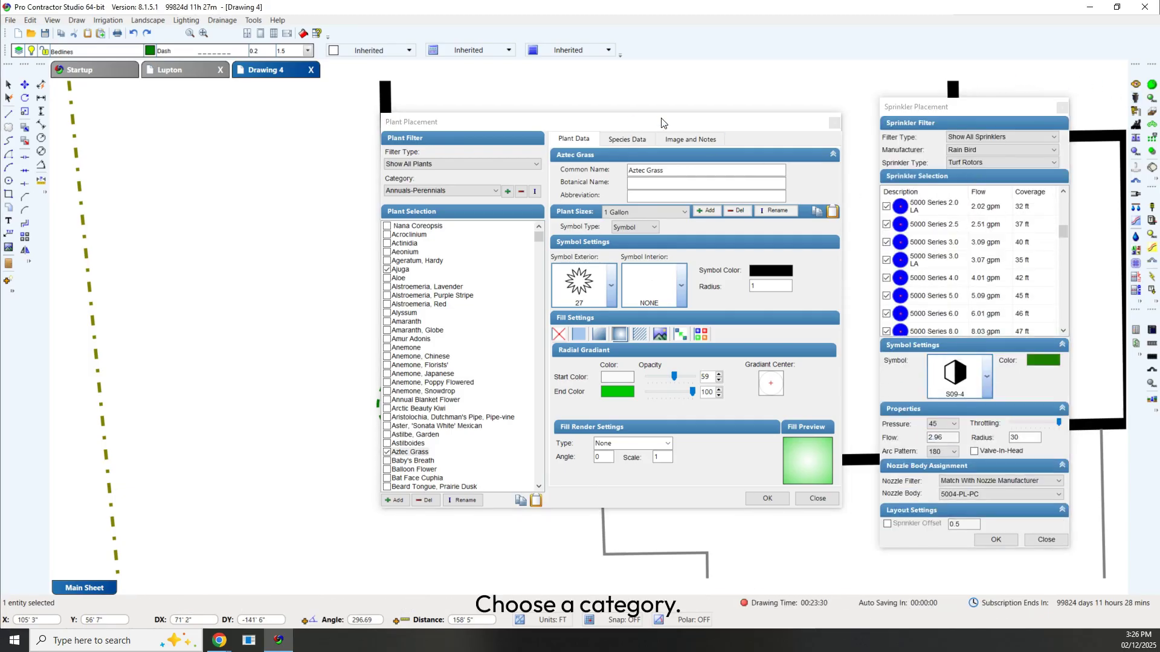
pyautogui.click(456, 191)
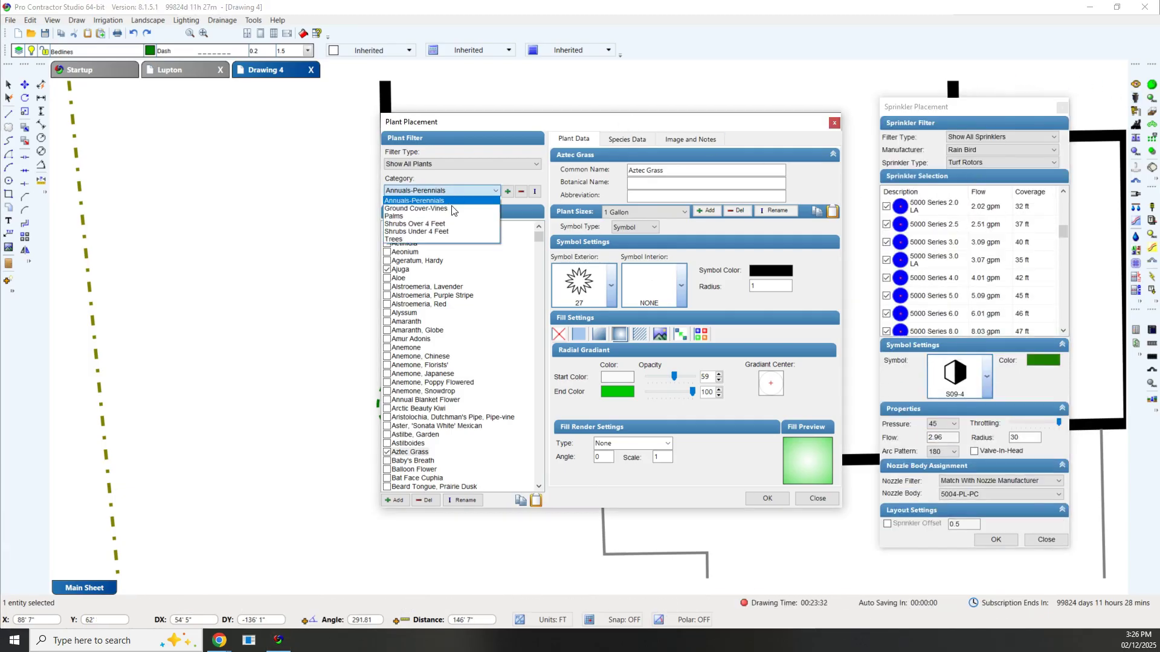
pyautogui.click(448, 208)
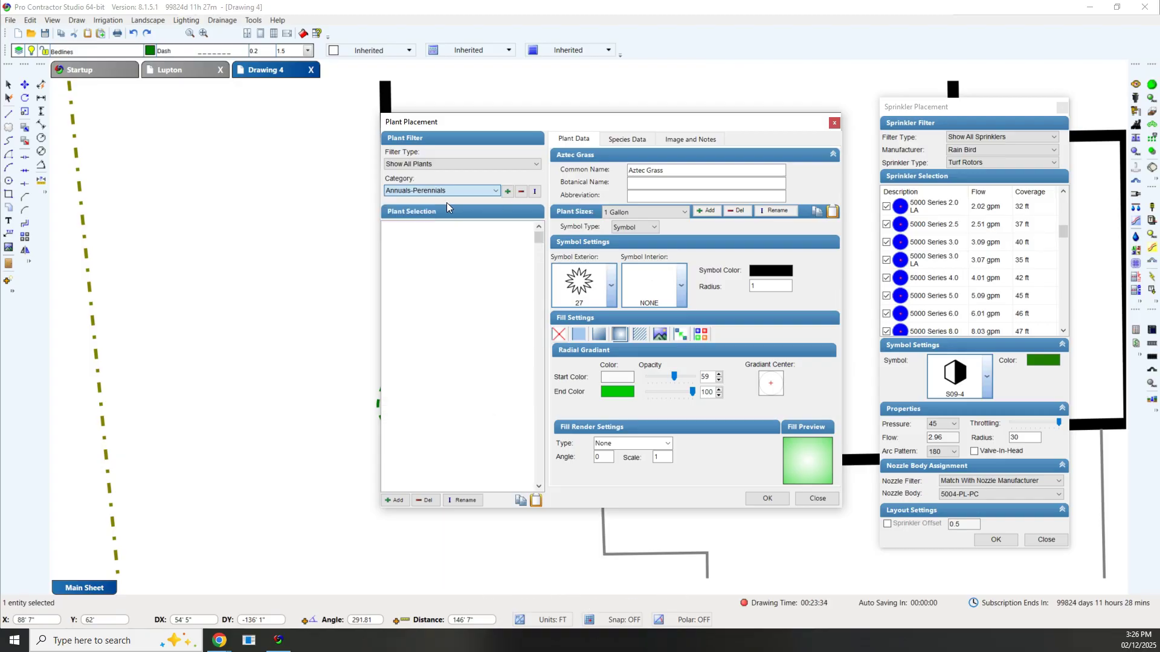
pyautogui.click(411, 453)
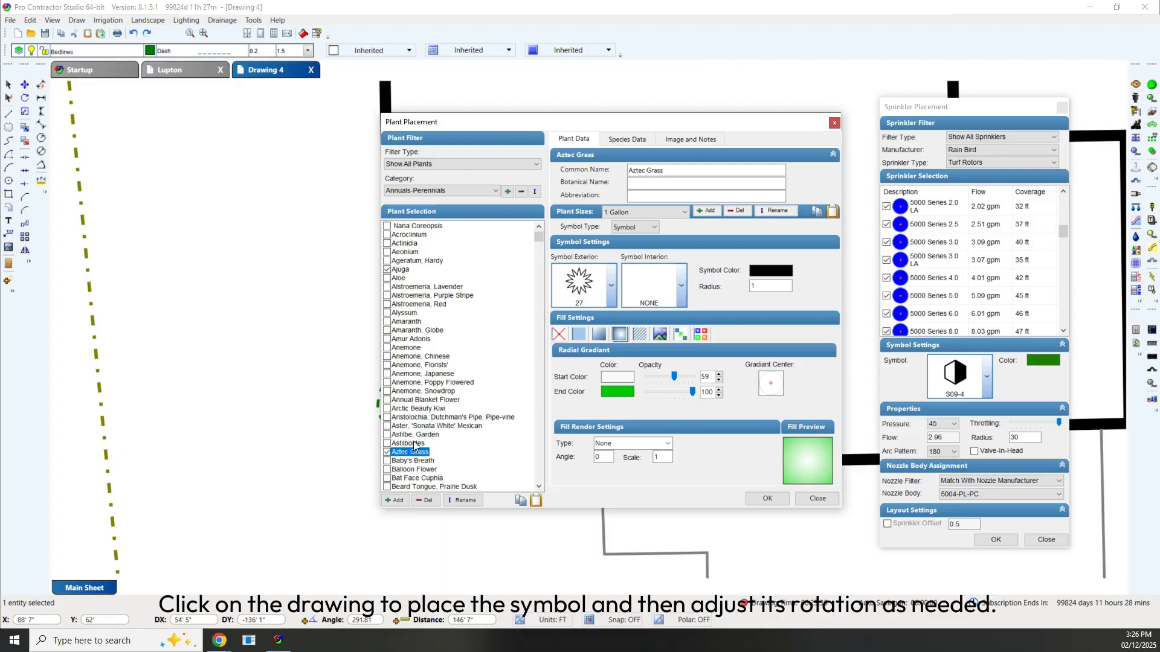
pyautogui.click(765, 499)
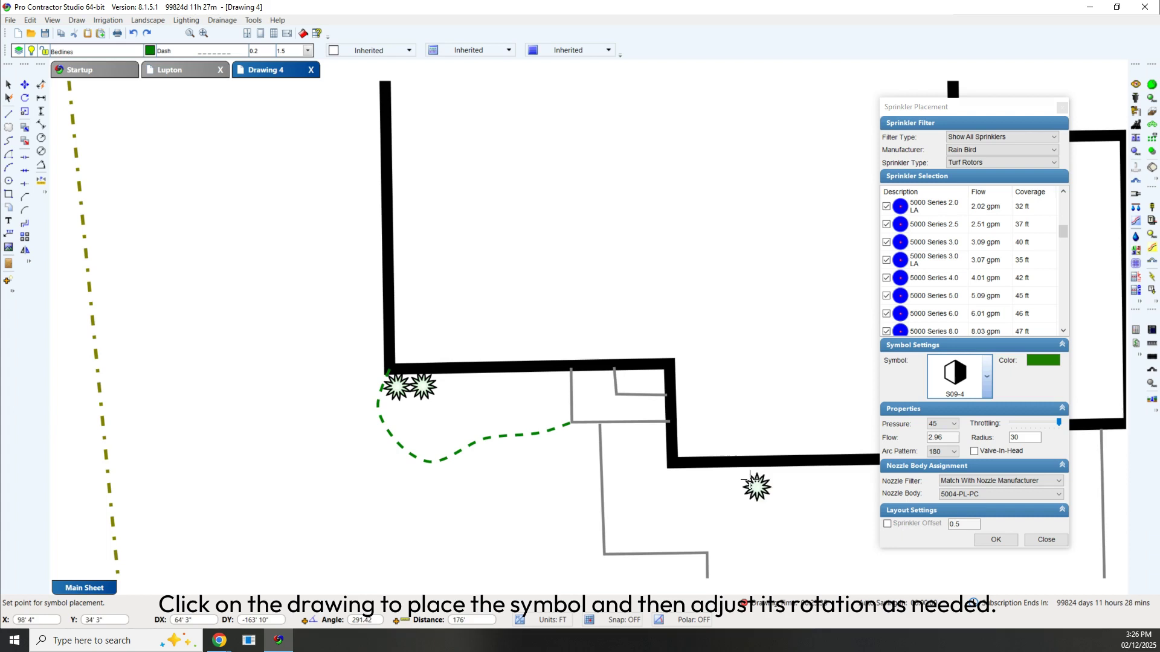
# Place Aztec Grass symbols along the building wall, then finish and close the dialog.
pyautogui.scroll(3, 450, 384)
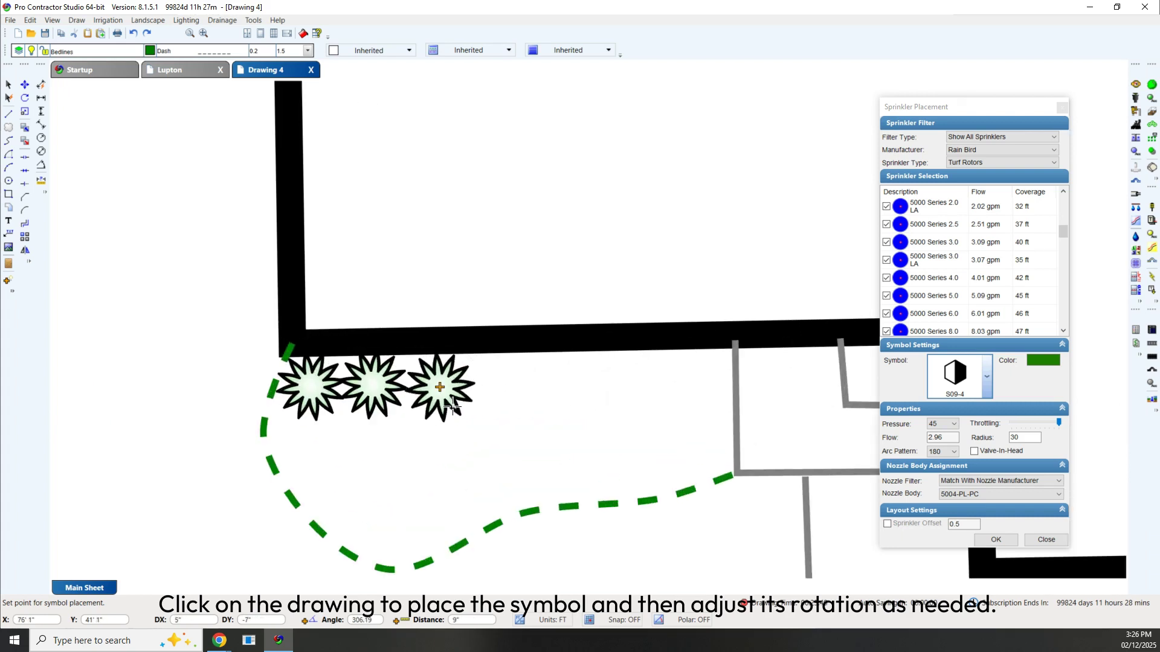
pyautogui.click(440, 387)
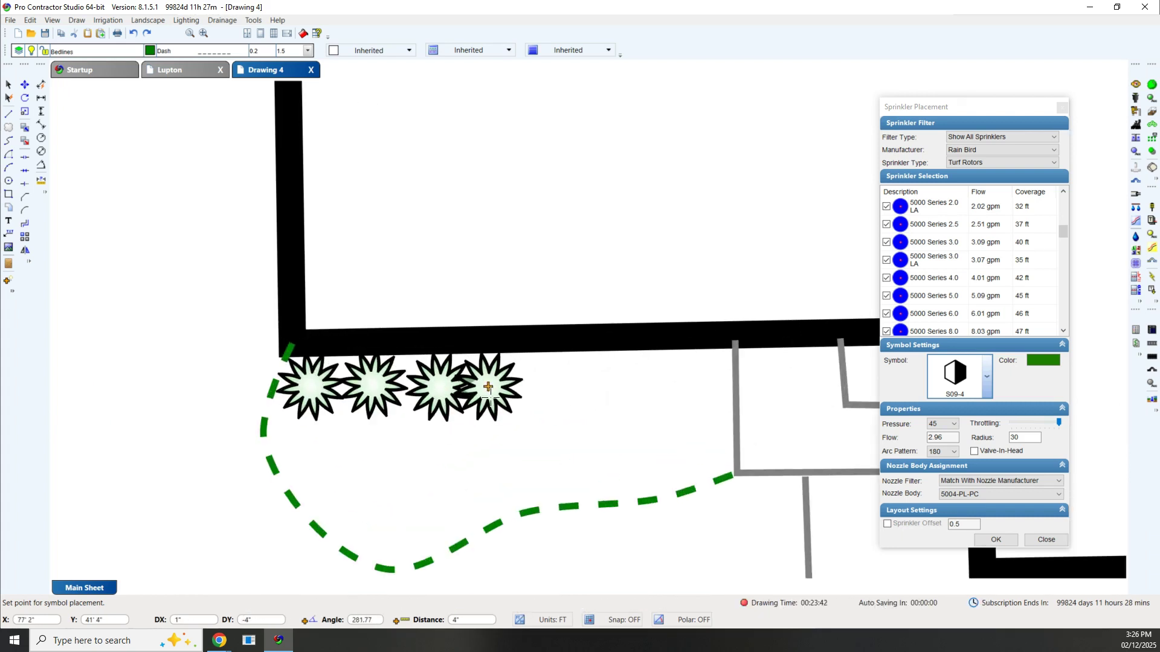
pyautogui.click(488, 386)
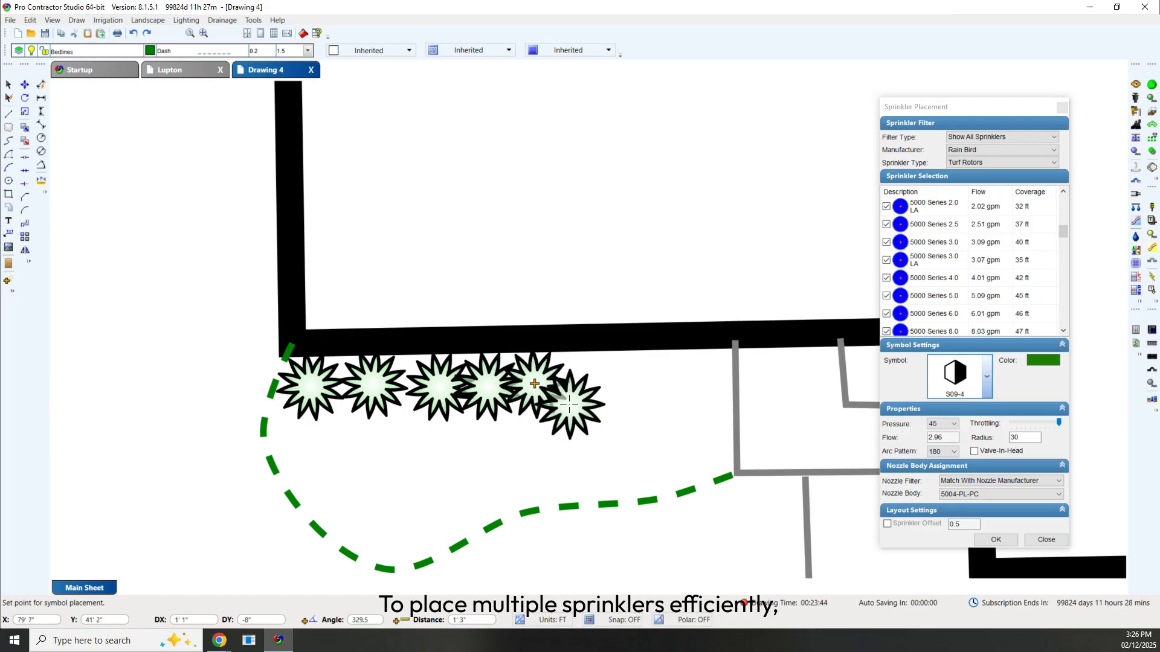
pyautogui.rightClick(582, 404)
pyautogui.click(808, 495)
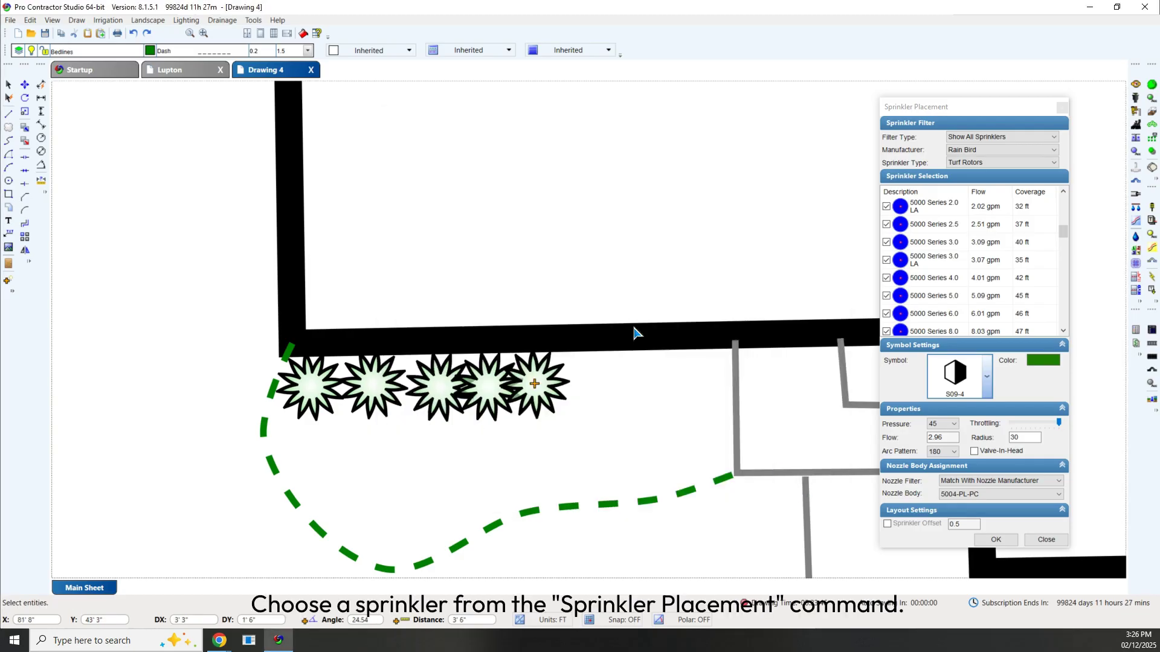
pyautogui.scroll(-6, 590, 284)
# Place three 5000-MPR-30-H half-circle sprinklers down the left property line from the top-left corner.
pyautogui.moveTo(592, 193); pyautogui.dragTo(554, 583, button='middle')
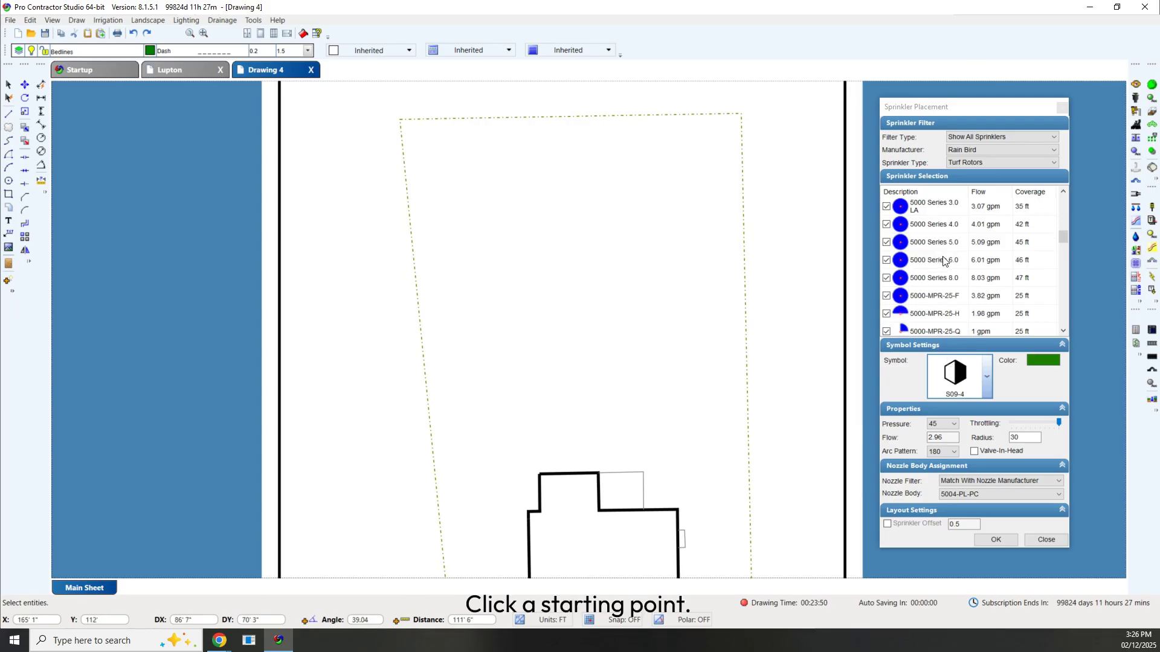
pyautogui.scroll(-4, 942, 265)
pyautogui.click(957, 236)
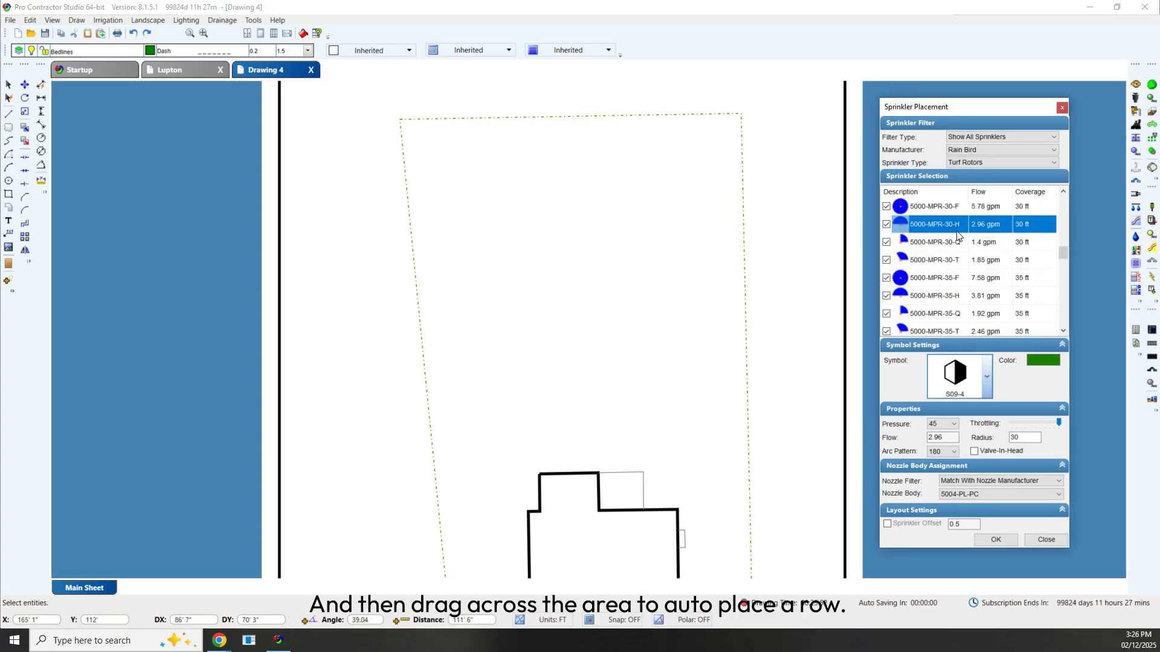
pyautogui.click(998, 538)
pyautogui.click(406, 124)
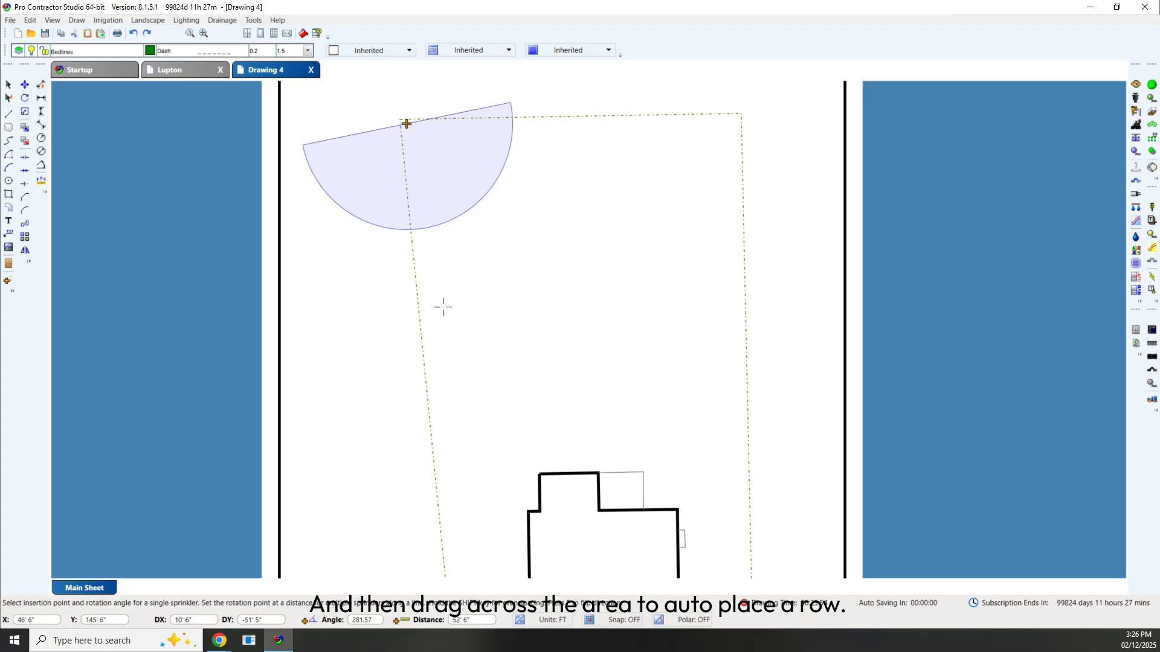
pyautogui.moveTo(443, 306); pyautogui.dragTo(447, 515)
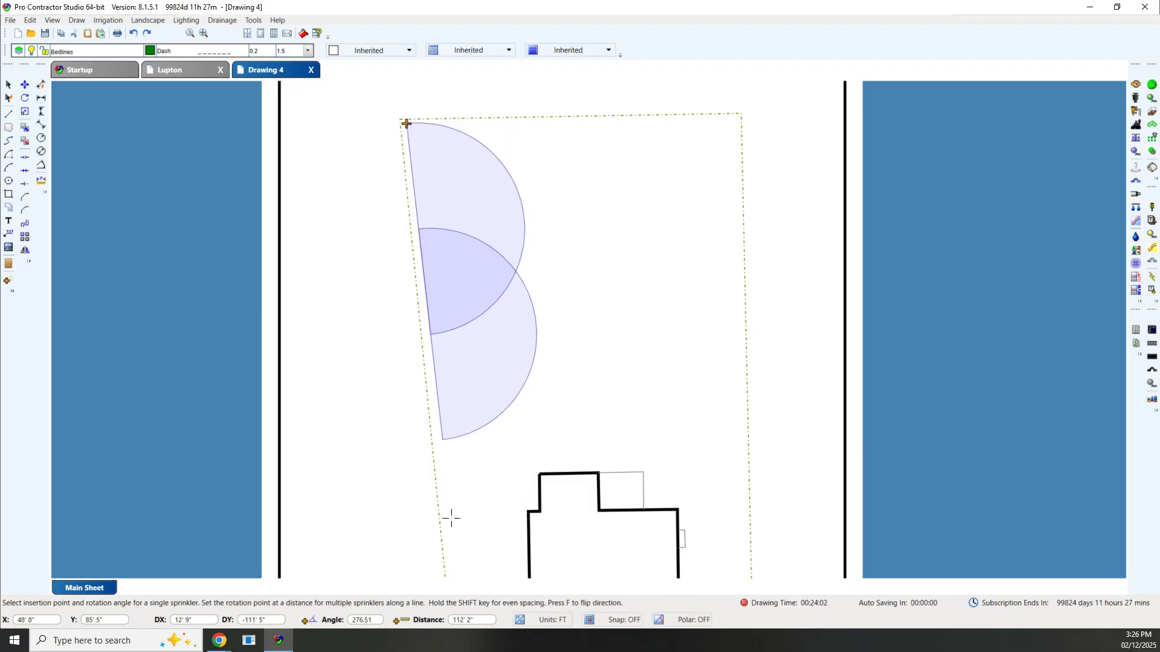
pyautogui.click(451, 550)
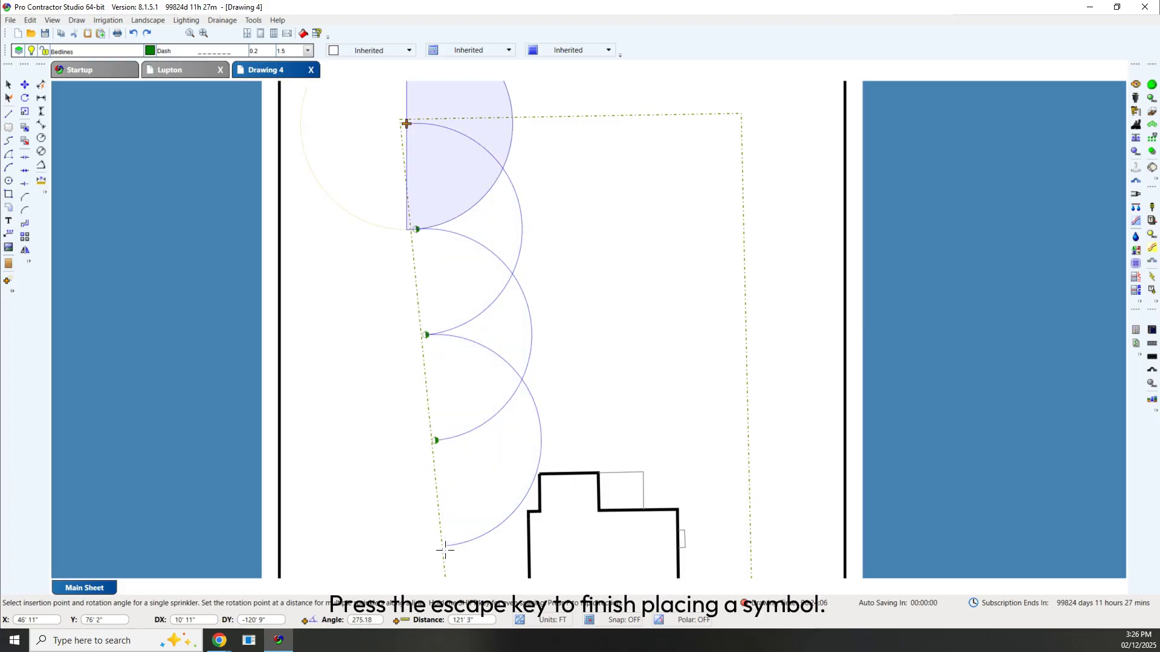